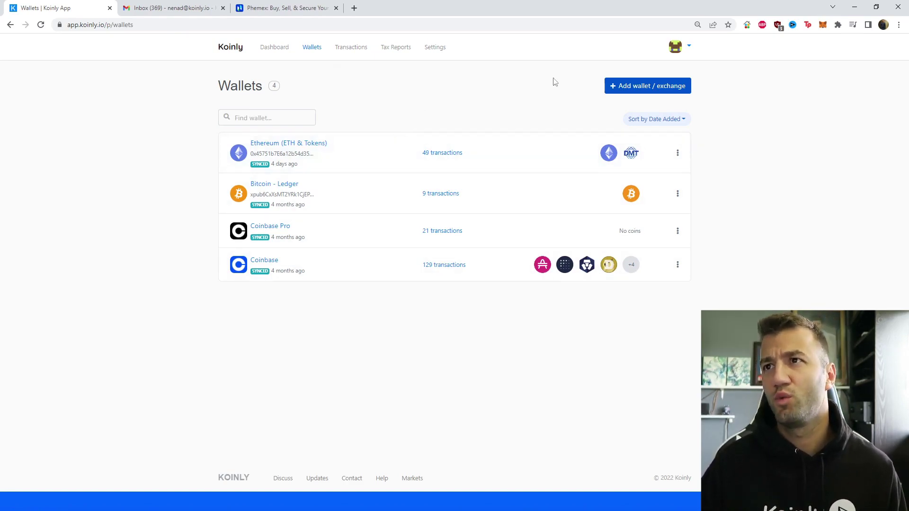
Search 'phe' to add the Phemex exchange and choose API auto-sync setup
{"action": "left_click", "coordinate": [626, 86]}
{"action": "left_click", "coordinate": [371, 88]}
{"action": "type", "text": "phem"}
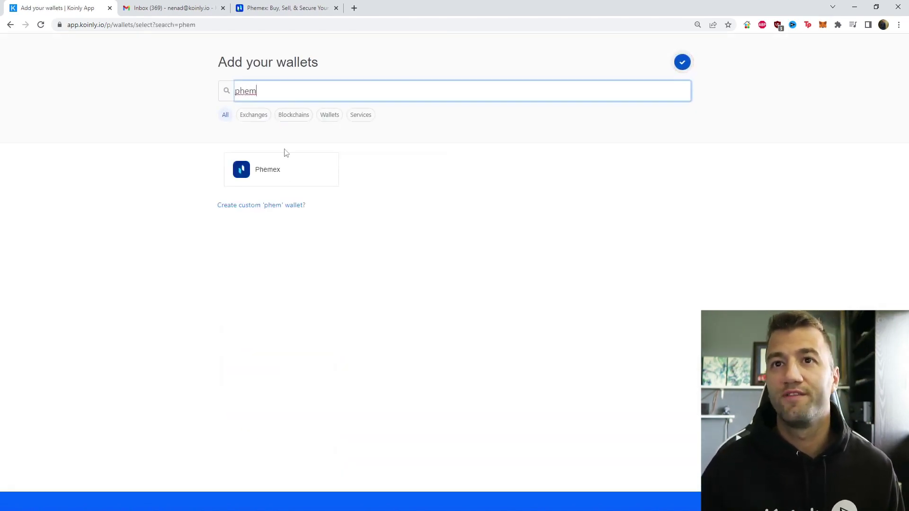
{"action": "left_click", "coordinate": [287, 173]}
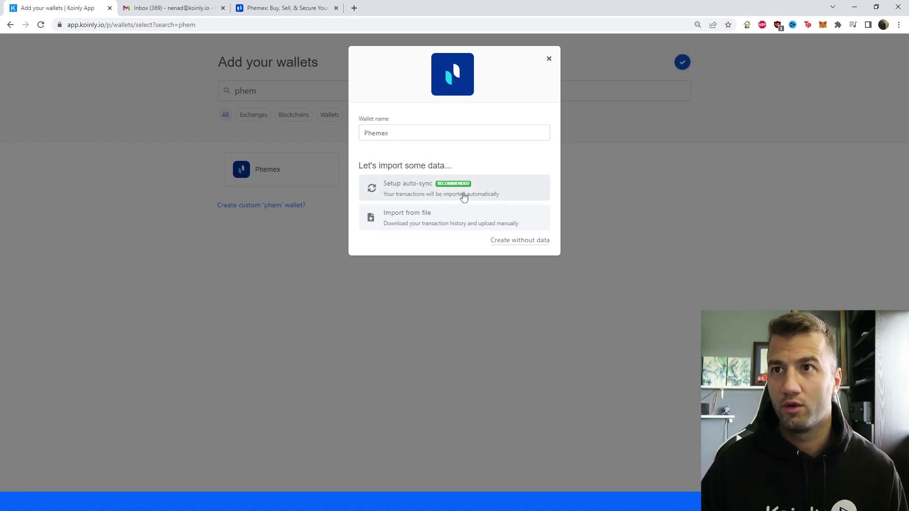
{"action": "left_click", "coordinate": [437, 190]}
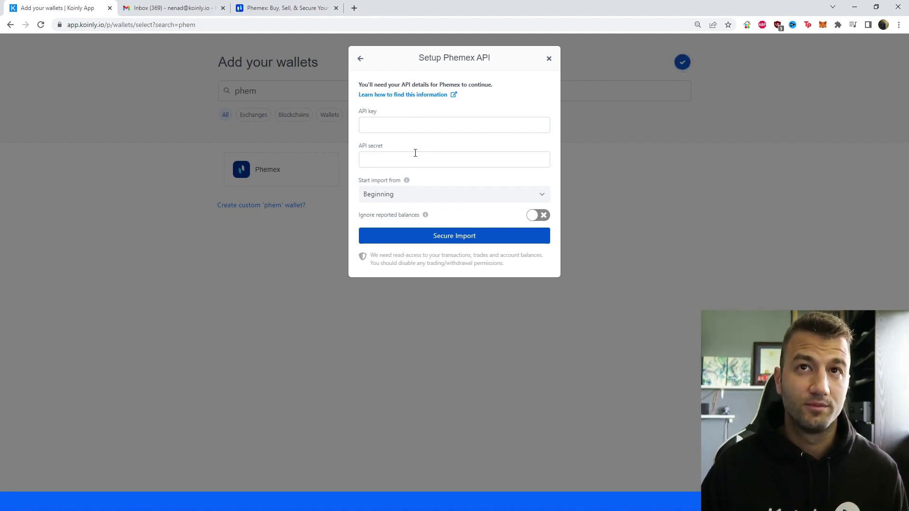
{"action": "key", "text": "ctrl+3"}
Start a new default API key from Phemex's API Management page
{"action": "mouse_move", "coordinate": [817, 68]}
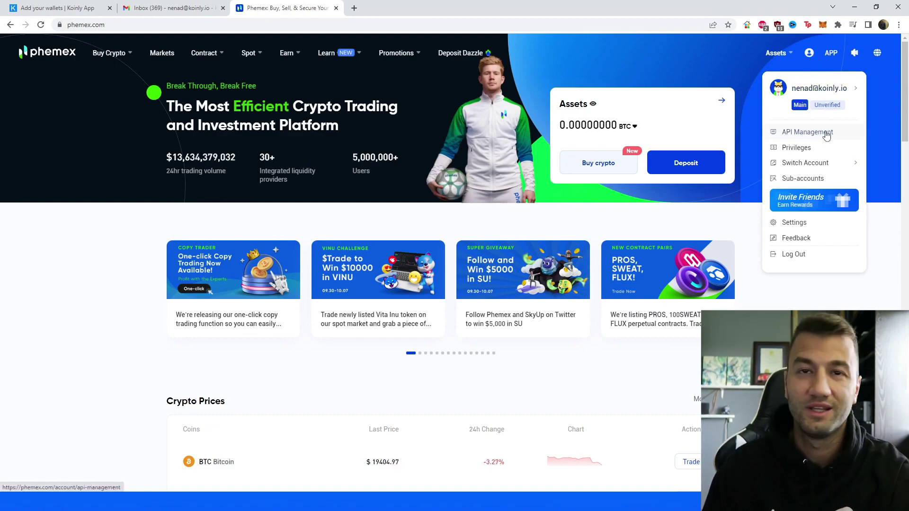
{"action": "left_click", "coordinate": [826, 136]}
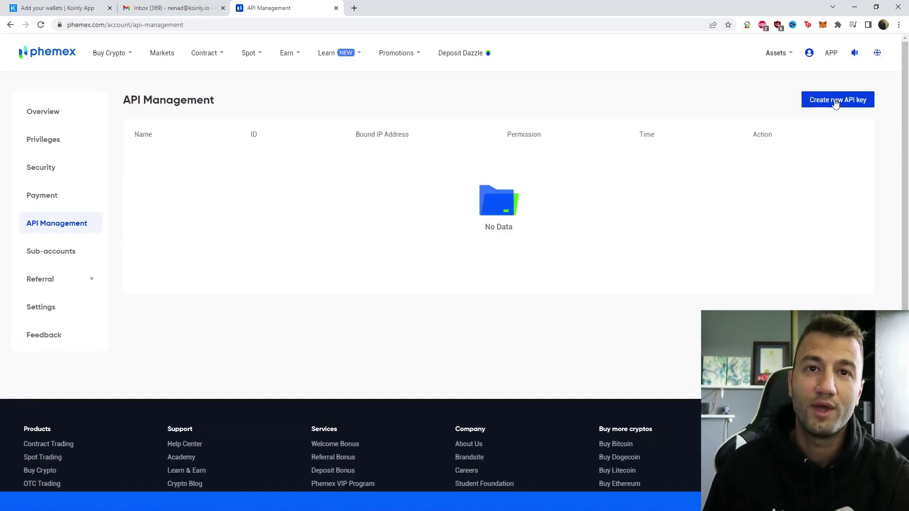
{"action": "left_click", "coordinate": [836, 104]}
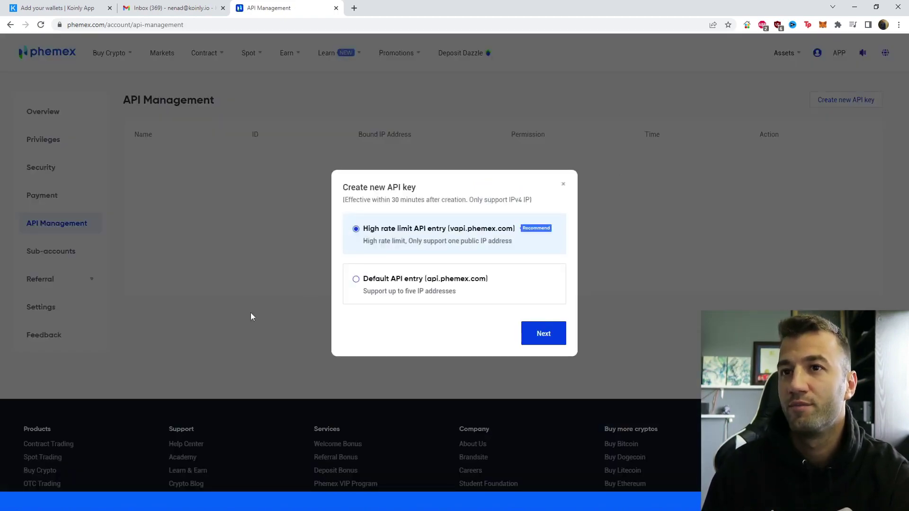
{"action": "left_click", "coordinate": [372, 300]}
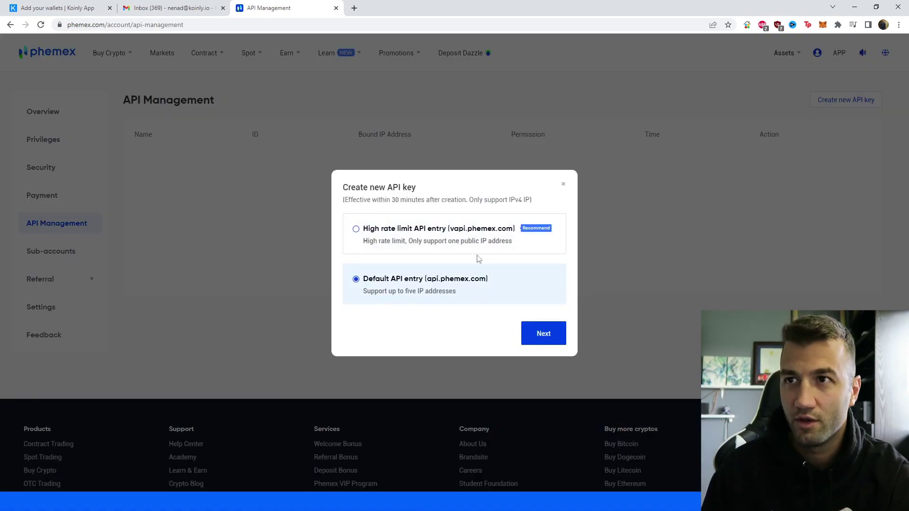
{"action": "left_click", "coordinate": [545, 335]}
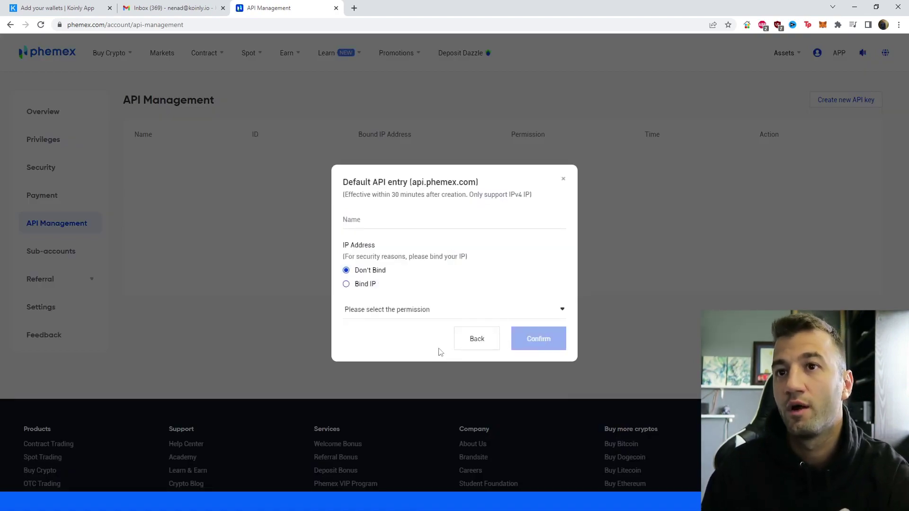
Name the key 'koinly', give it Read-Only permission, and confirm creation
{"action": "left_click", "coordinate": [440, 228]}
{"action": "type", "text": "ko"}
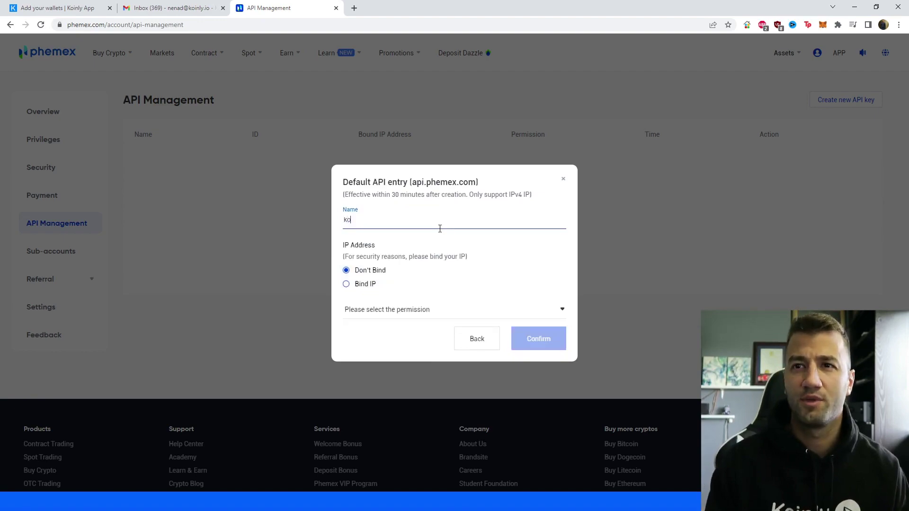
{"action": "type", "text": "inly"}
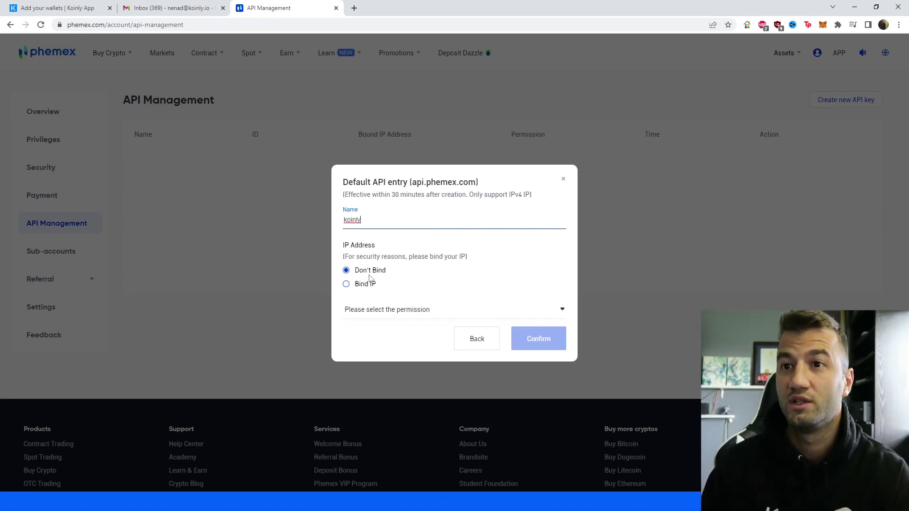
{"action": "left_click", "coordinate": [382, 311]}
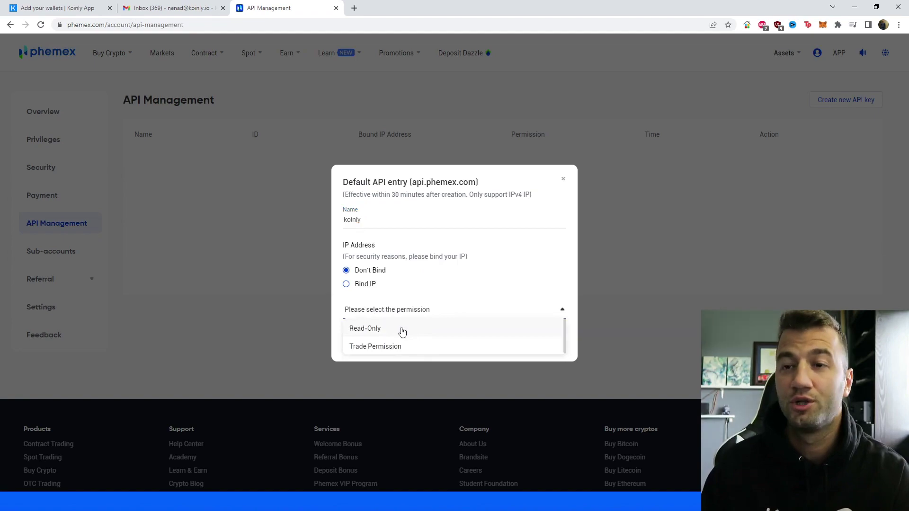
{"action": "left_click", "coordinate": [402, 329]}
{"action": "left_click", "coordinate": [400, 310]}
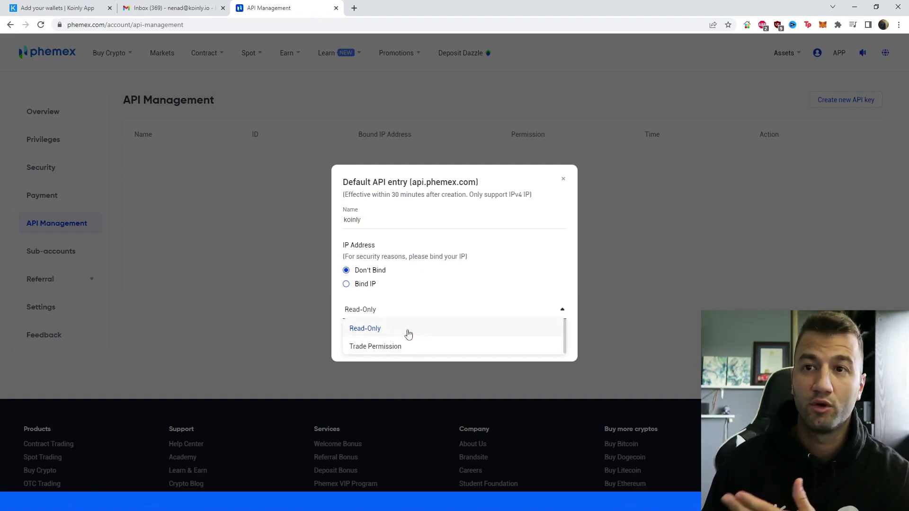
{"action": "left_click", "coordinate": [410, 333]}
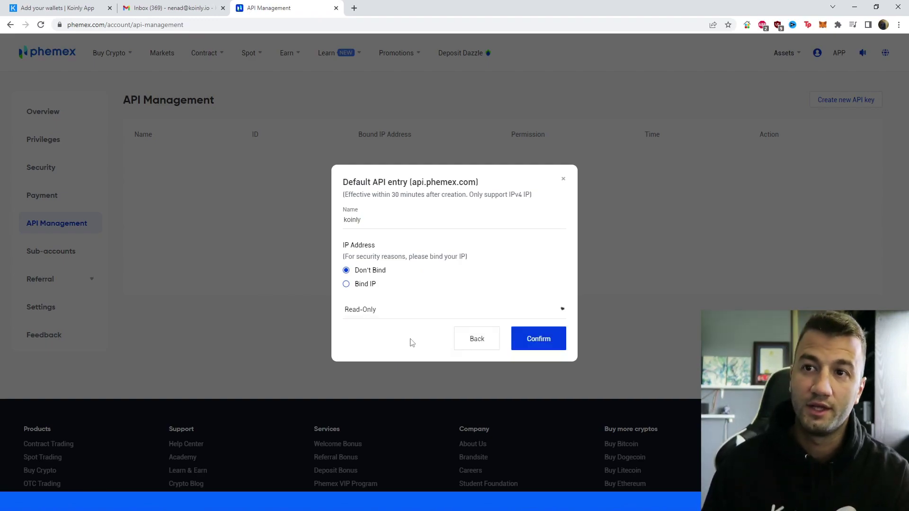
{"action": "left_click", "coordinate": [547, 344]}
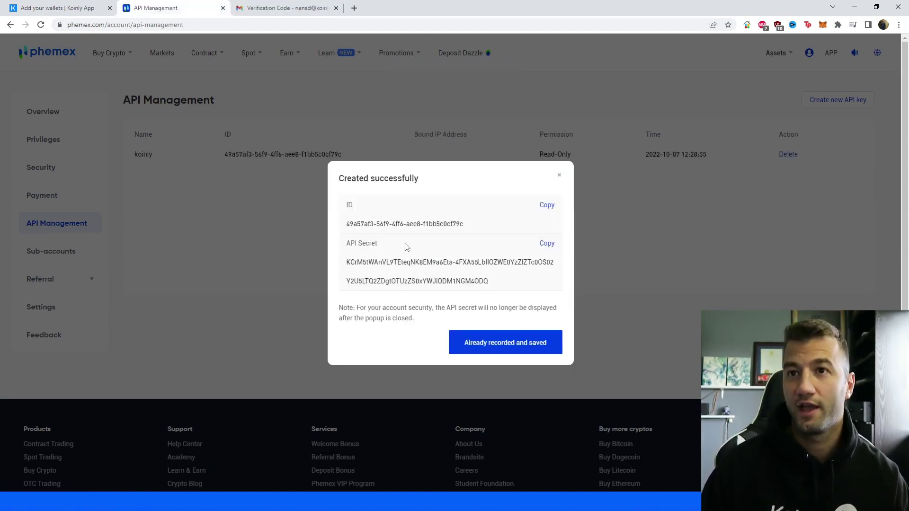
Copy the new key's ID and secret into Koinly's API fields and start Secure Import
{"action": "left_click", "coordinate": [548, 205]}
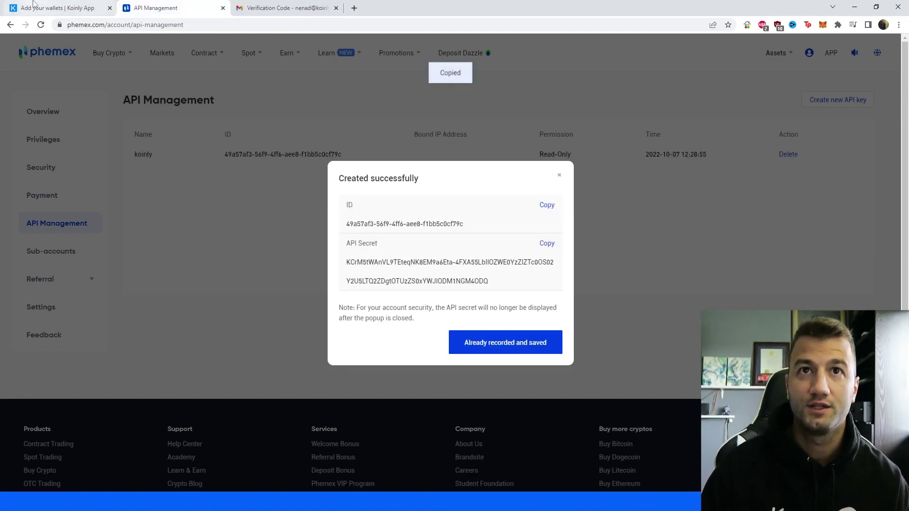
{"action": "key", "text": "ctrl+shift+Tab"}
{"action": "key", "text": "ctrl+v"}
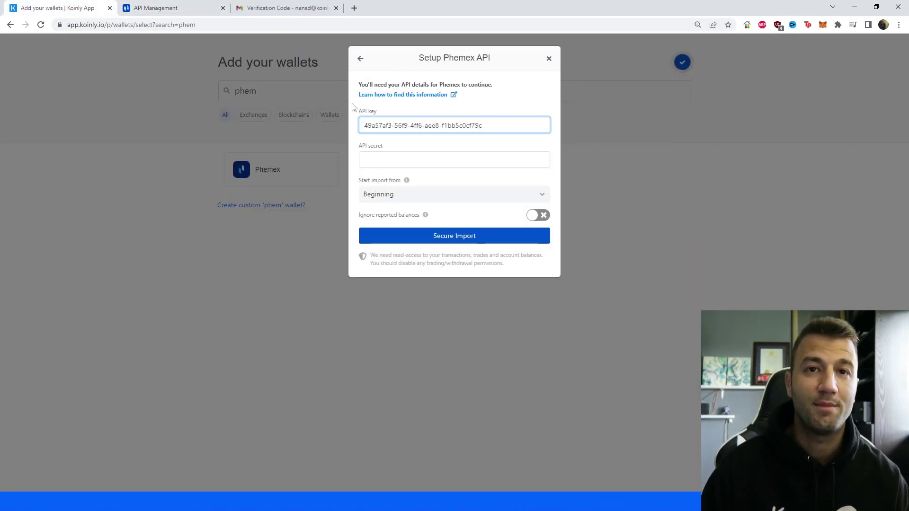
{"action": "key", "text": "ctrl+Tab"}
{"action": "left_click", "coordinate": [547, 244]}
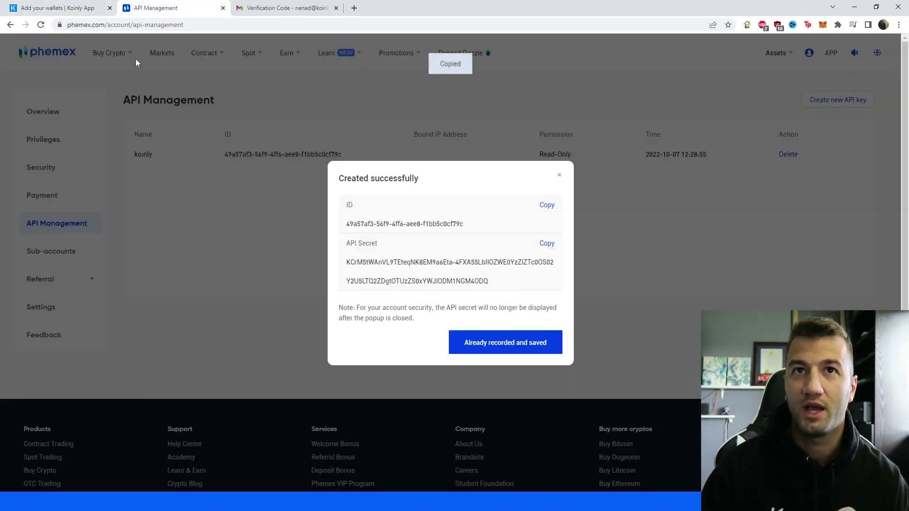
{"action": "key", "text": "ctrl+shift+Tab"}
{"action": "left_click", "coordinate": [406, 156]}
{"action": "key", "text": "ctrl+v"}
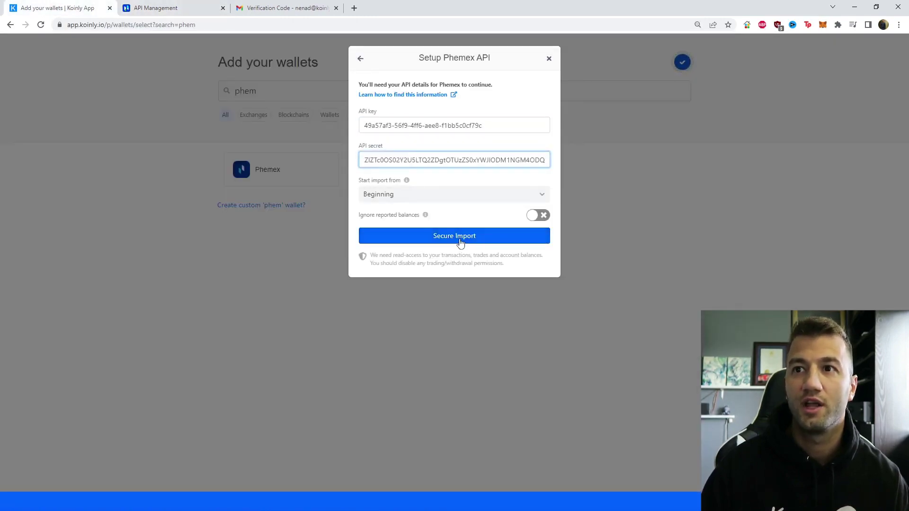
{"action": "left_click", "coordinate": [460, 243]}
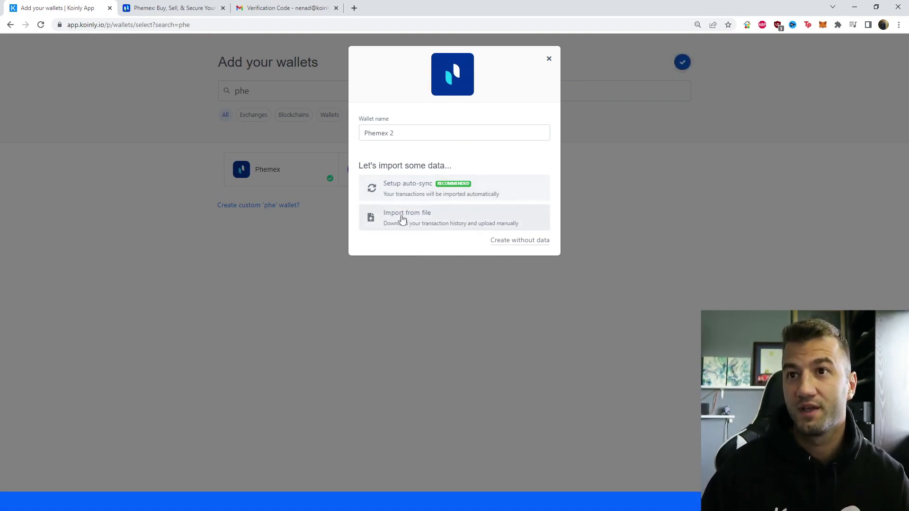
Set the Phemex 2 wallet to import from file
{"action": "left_click", "coordinate": [433, 227]}
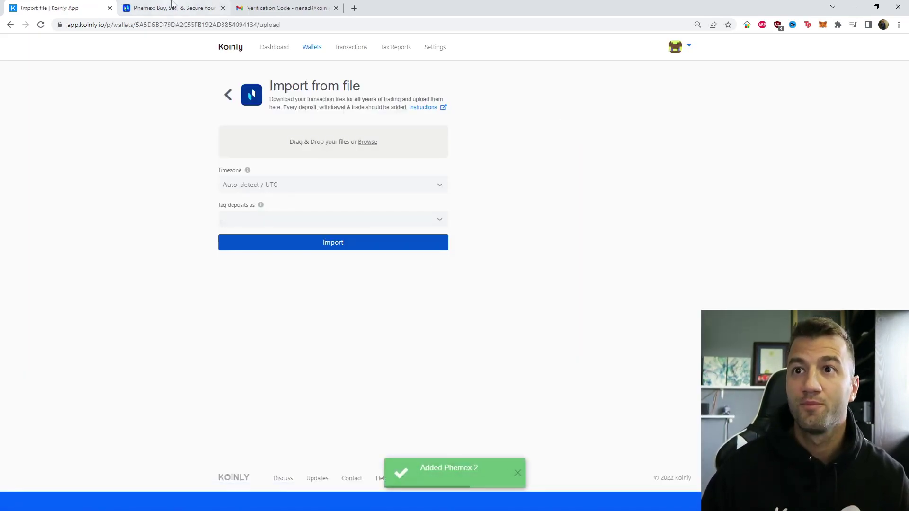
{"action": "key", "text": "ctrl+Tab"}
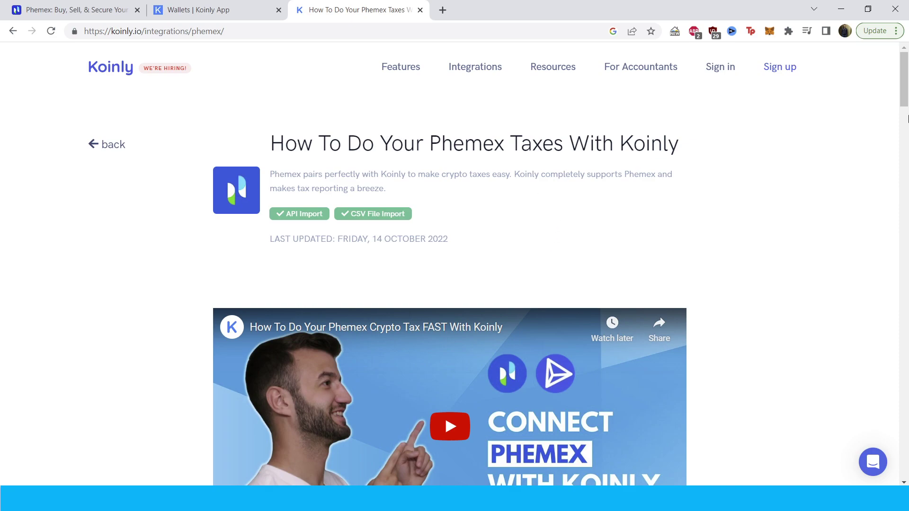
Read the guide's Phemex report list and withdrawals report steps, then return to Phemex
{"action": "left_click_drag", "start_coordinate": [905, 104], "coordinate": [906, 208]}
{"action": "scroll", "coordinate": [613, 185], "scroll_direction": "down", "scroll_amount": 10}
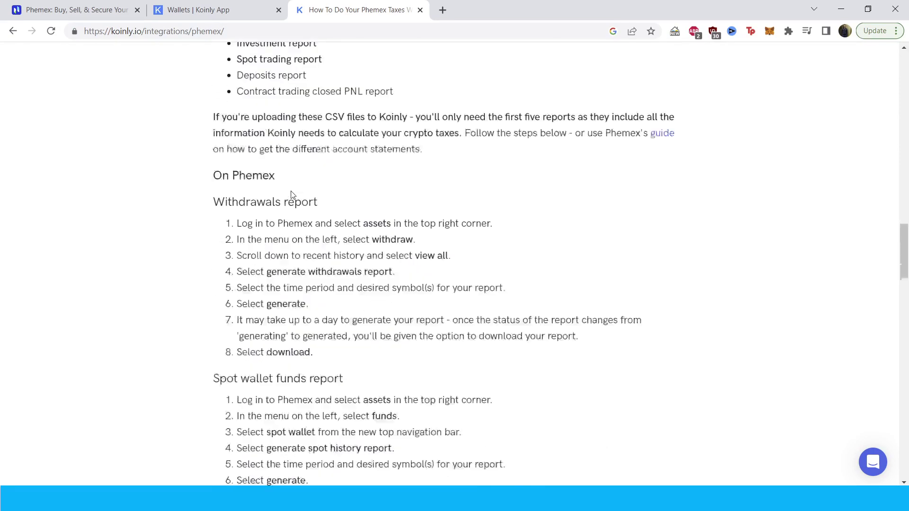
{"action": "scroll", "coordinate": [292, 194], "scroll_direction": "down", "scroll_amount": 1}
{"action": "scroll", "coordinate": [193, 266], "scroll_direction": "up", "scroll_amount": 3}
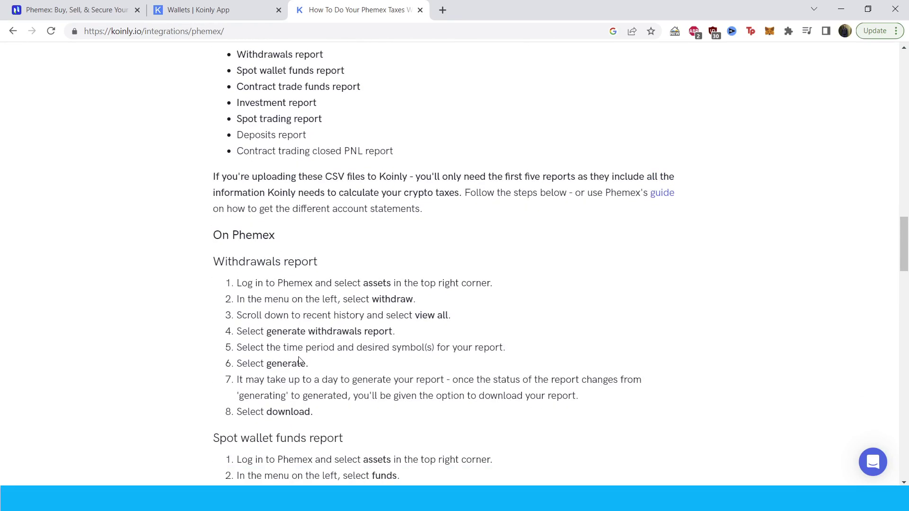
{"action": "key", "text": "ctrl+1"}
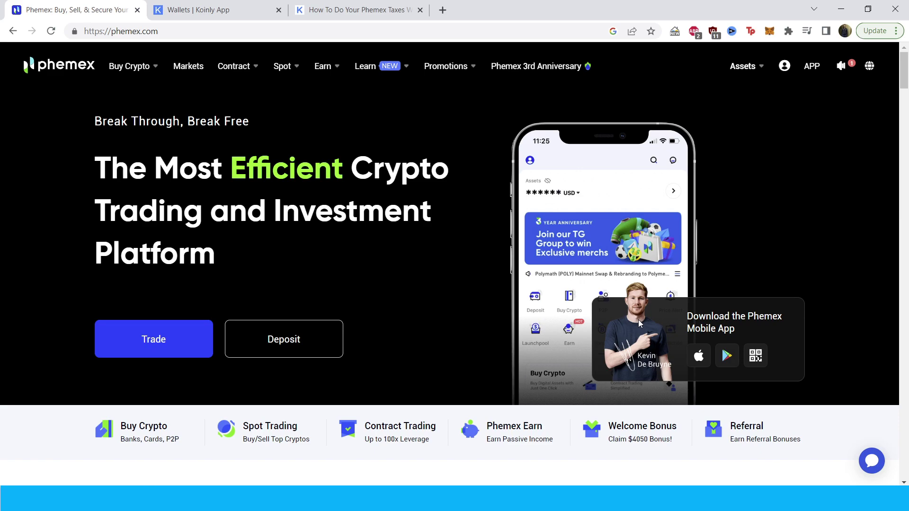
Go to Phemex's Withdraw page and view the full withdrawal history
{"action": "mouse_move", "coordinate": [743, 65]}
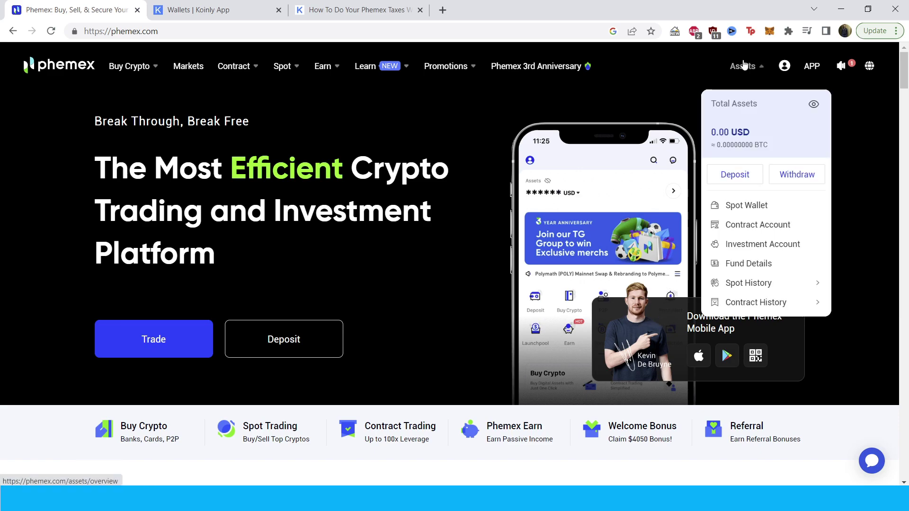
{"action": "left_click", "coordinate": [796, 185]}
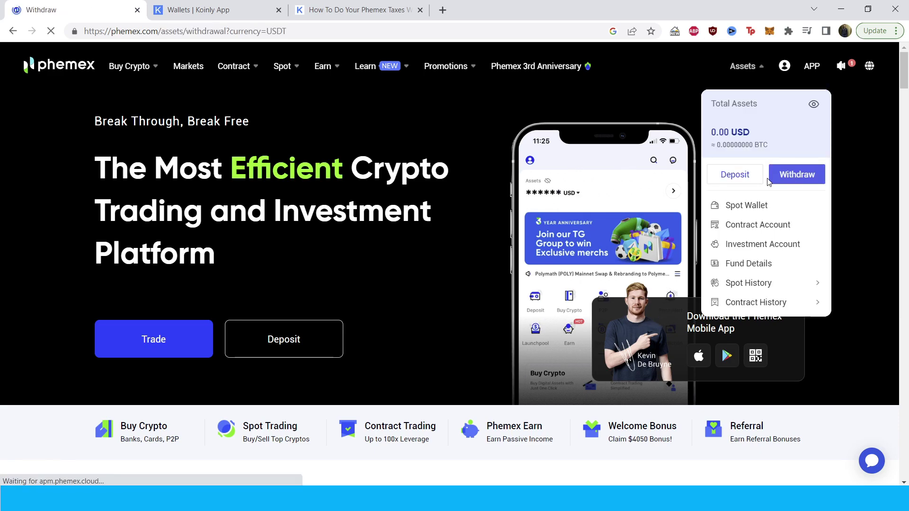
{"action": "scroll", "coordinate": [250, 269], "scroll_direction": "down", "scroll_amount": 3}
{"action": "scroll", "coordinate": [250, 269], "scroll_direction": "down", "scroll_amount": 5}
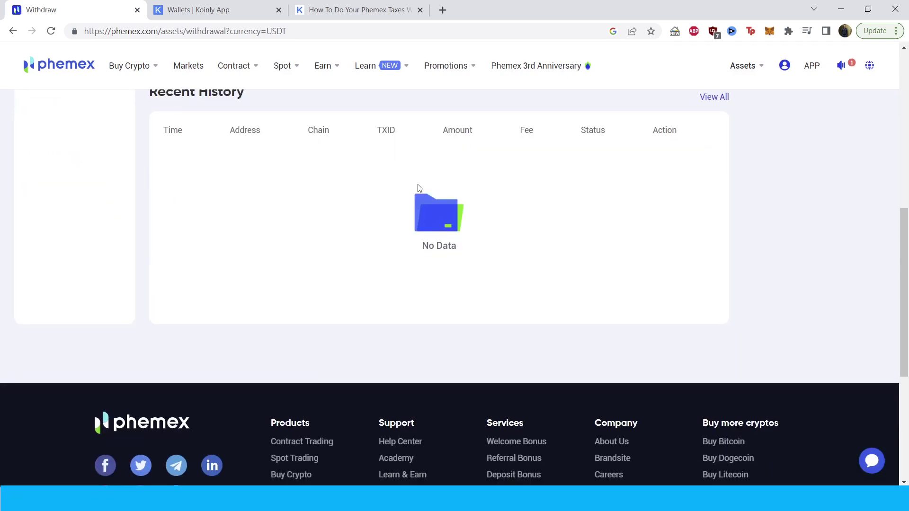
{"action": "scroll", "coordinate": [421, 254], "scroll_direction": "up", "scroll_amount": 3}
{"action": "left_click", "coordinate": [717, 216]}
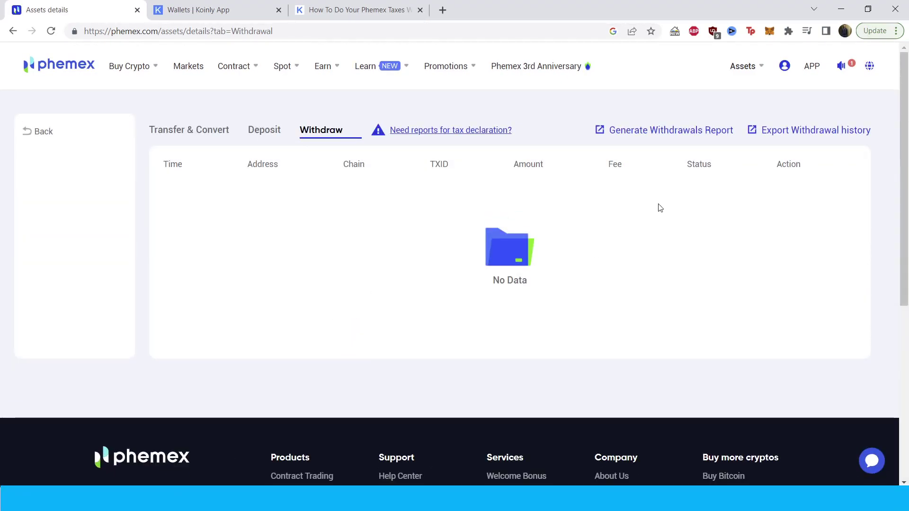
Check the withdrawals report generator at Last 1 year, then bring up the CSV export
{"action": "left_click", "coordinate": [641, 138]}
{"action": "left_click", "coordinate": [361, 192]}
{"action": "left_click", "coordinate": [341, 290]}
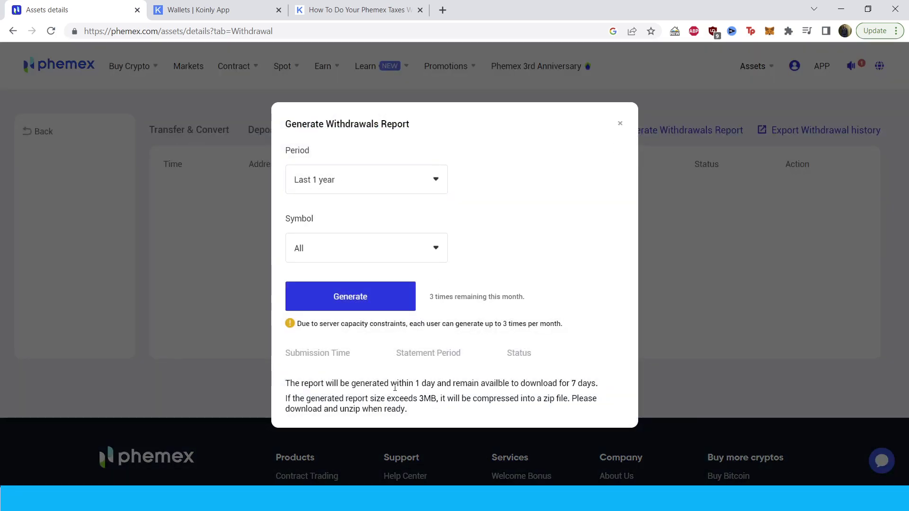
{"action": "left_click_drag", "start_coordinate": [395, 388], "coordinate": [444, 393]}
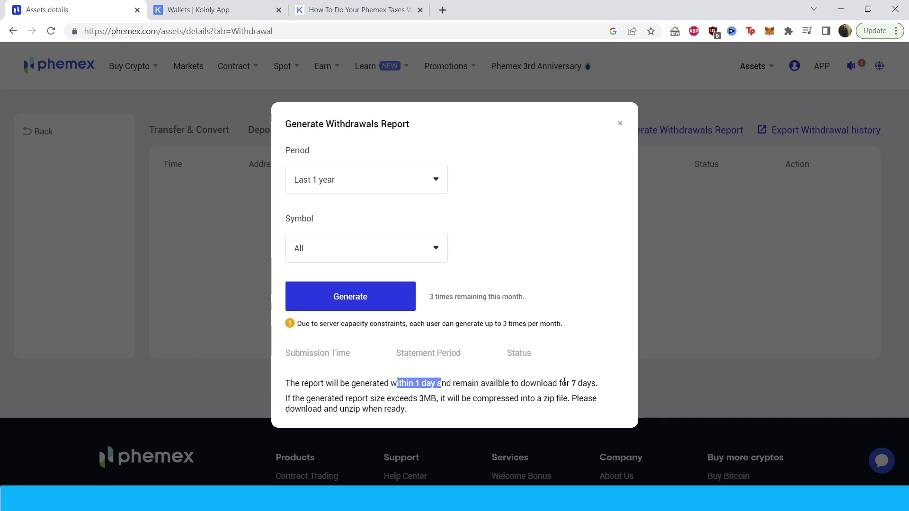
{"action": "left_click_drag", "start_coordinate": [565, 382], "coordinate": [604, 389]}
{"action": "left_click", "coordinate": [618, 124]}
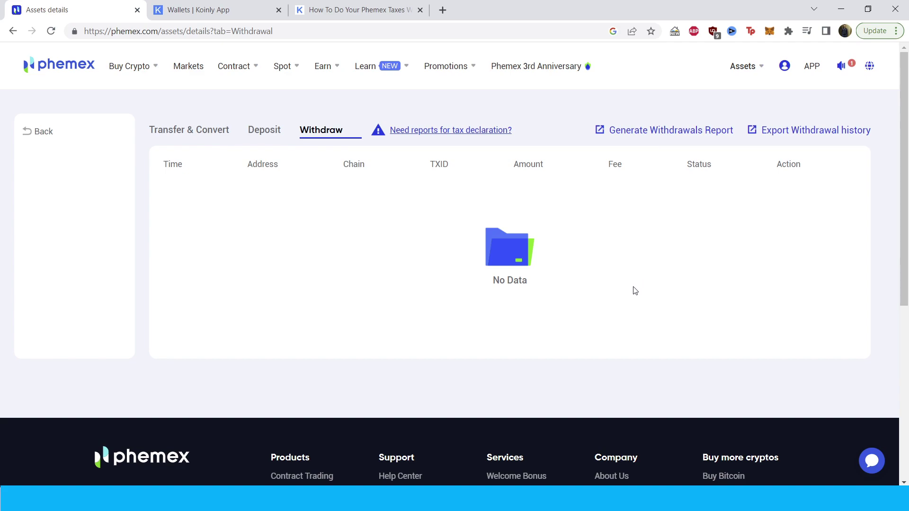
{"action": "left_click", "coordinate": [800, 140]}
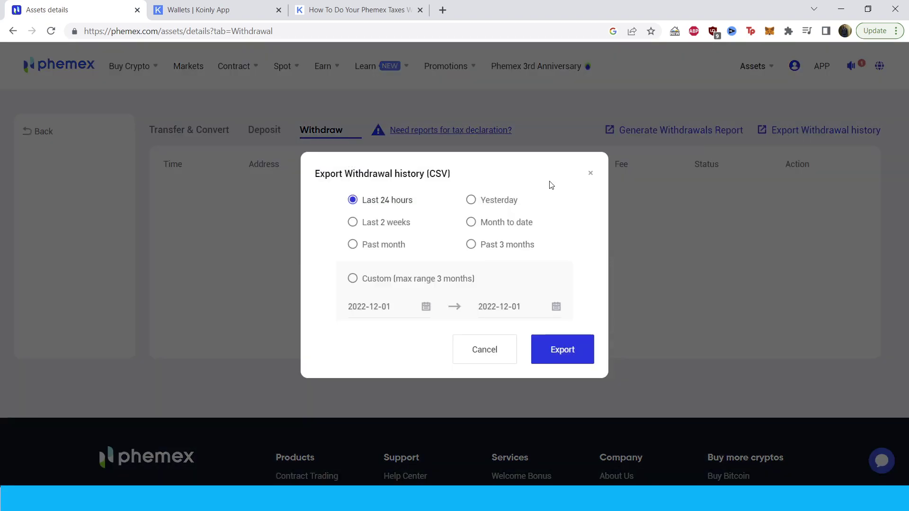
Set a custom export start date of April 1, 2022, then close the export dialog
{"action": "left_click", "coordinate": [399, 280]}
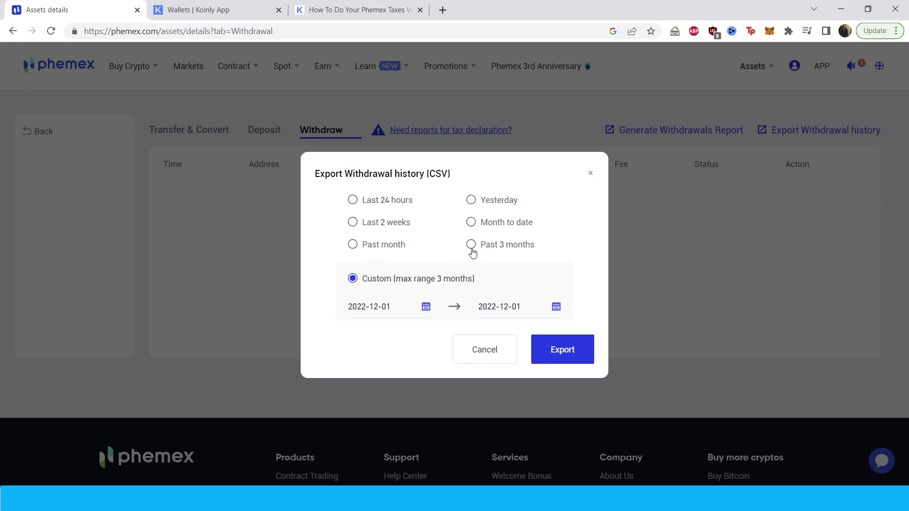
{"action": "left_click", "coordinate": [379, 312]}
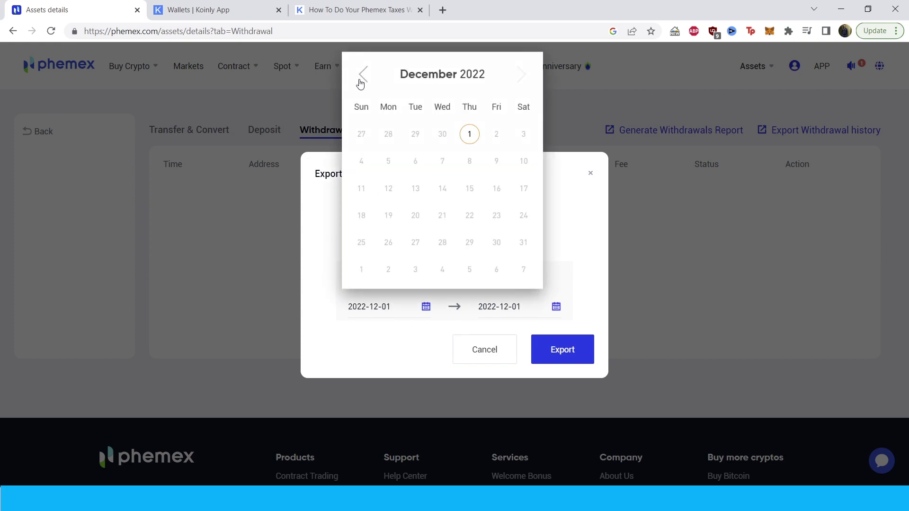
{"action": "left_click", "coordinate": [362, 76]}
{"action": "left_click", "coordinate": [363, 74]}
{"action": "left_click", "coordinate": [364, 74]}
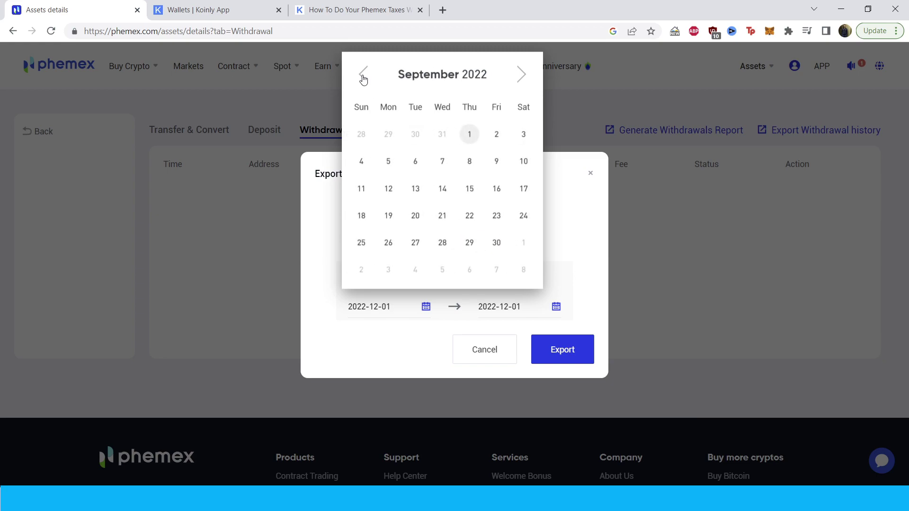
{"action": "left_click", "coordinate": [363, 74]}
{"action": "left_click", "coordinate": [364, 74]}
{"action": "left_click", "coordinate": [363, 74]}
{"action": "left_click", "coordinate": [363, 74]}
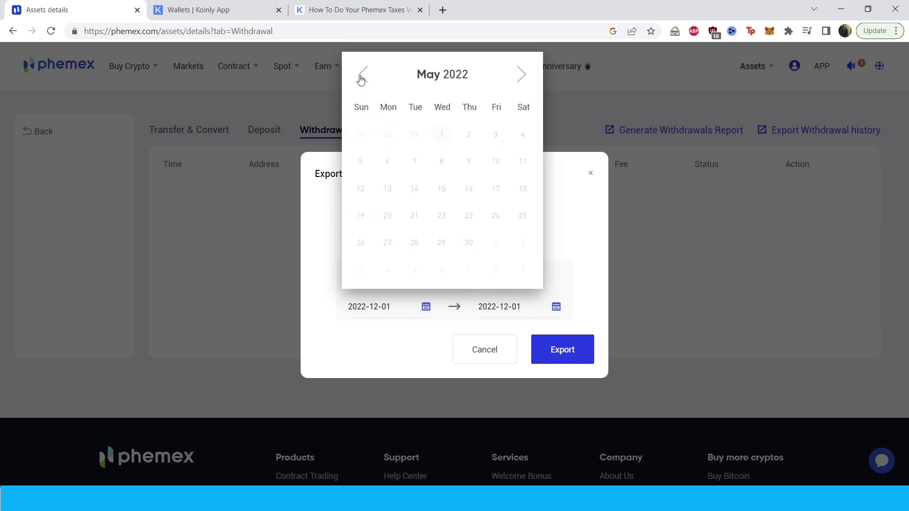
{"action": "left_click", "coordinate": [363, 74]}
{"action": "left_click", "coordinate": [494, 134]}
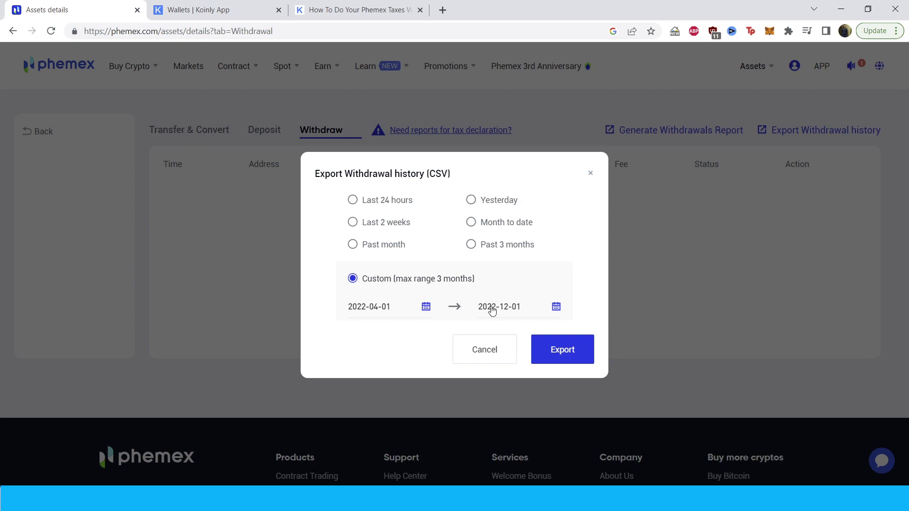
{"action": "left_click_drag", "start_coordinate": [393, 279], "coordinate": [476, 285]}
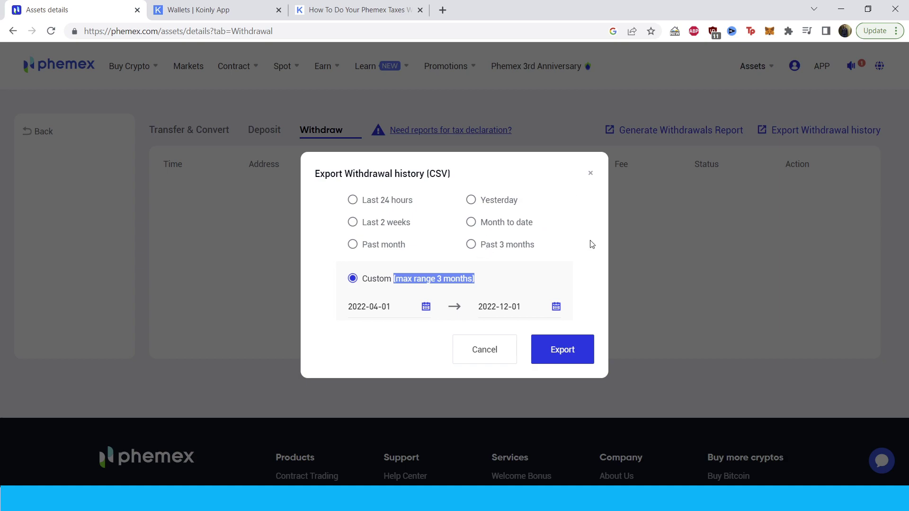
{"action": "left_click", "coordinate": [620, 342]}
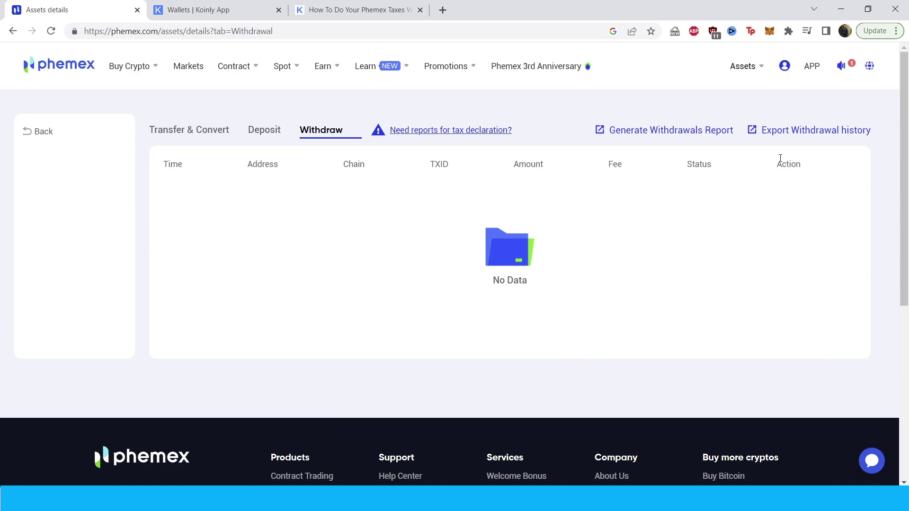
Open Fund Details and check the spot history report generator at Last 1 year
{"action": "mouse_move", "coordinate": [759, 76]}
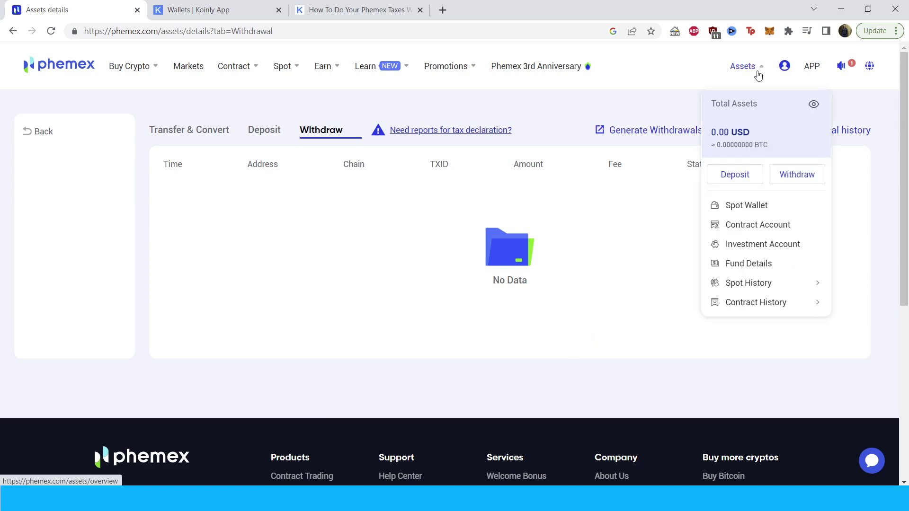
{"action": "left_click", "coordinate": [785, 264]}
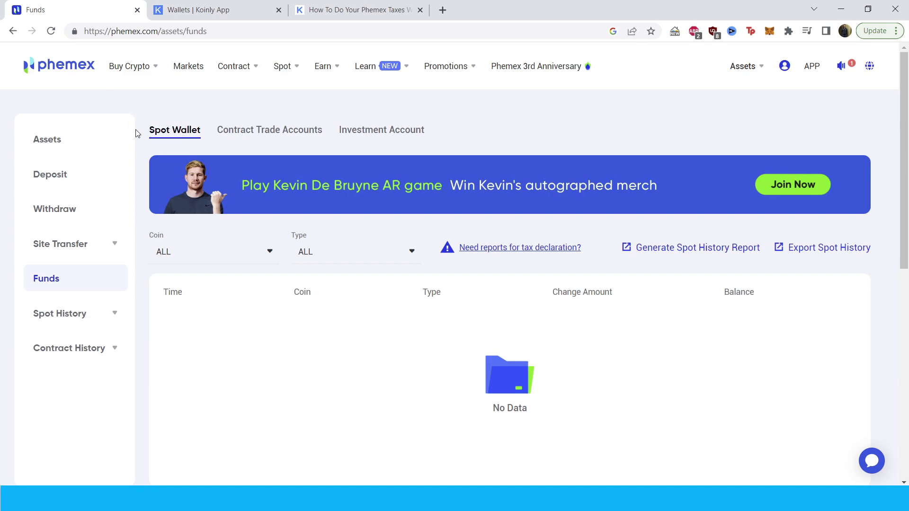
{"action": "scroll", "coordinate": [440, 322], "scroll_direction": "down", "scroll_amount": 1}
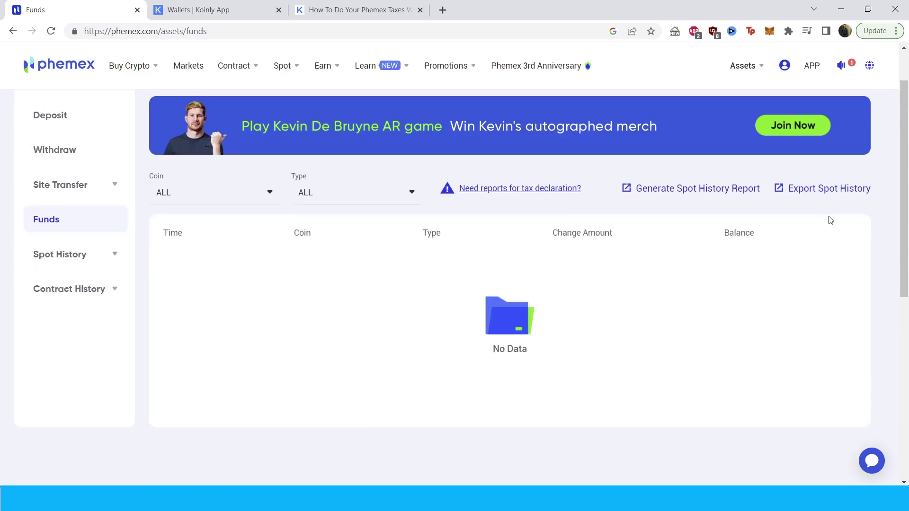
{"action": "left_click", "coordinate": [691, 189]}
{"action": "left_click", "coordinate": [370, 176]}
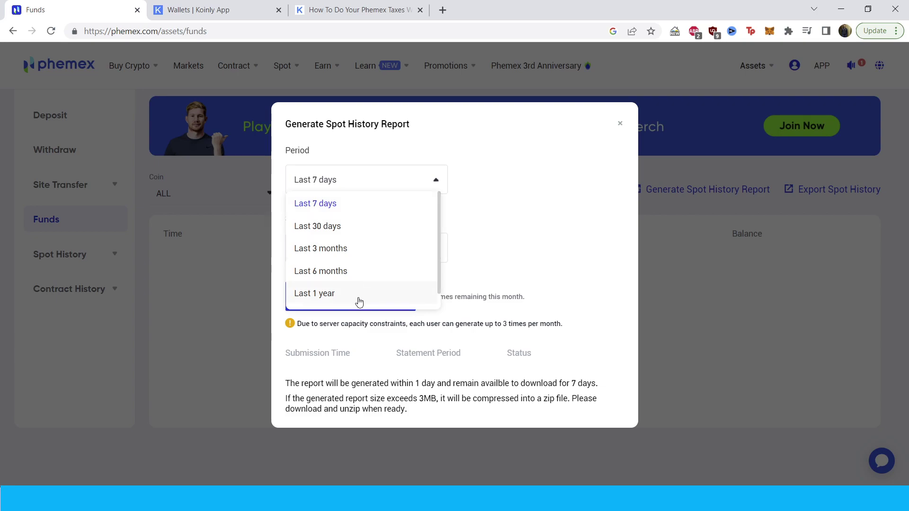
{"action": "left_click", "coordinate": [360, 302]}
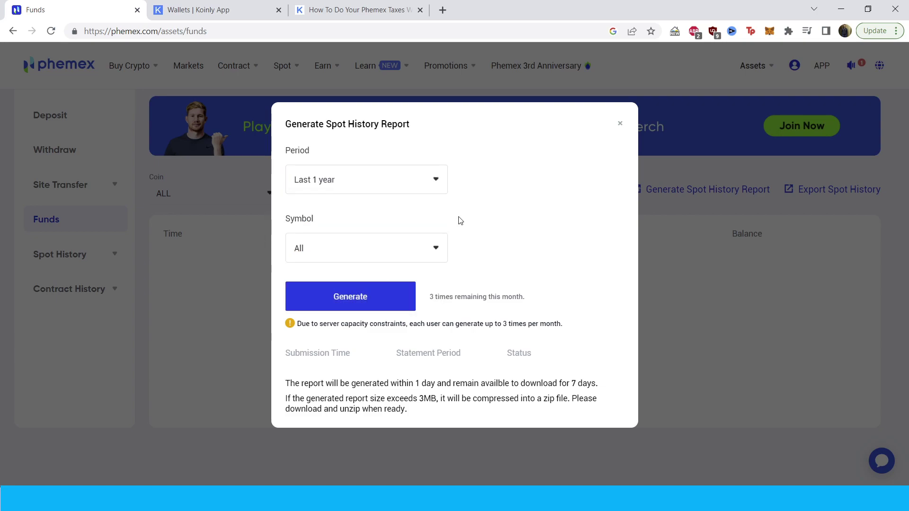
{"action": "left_click", "coordinate": [620, 123]}
Bring up and cancel the spot history CSV export, back at the page top
{"action": "left_click", "coordinate": [847, 194]}
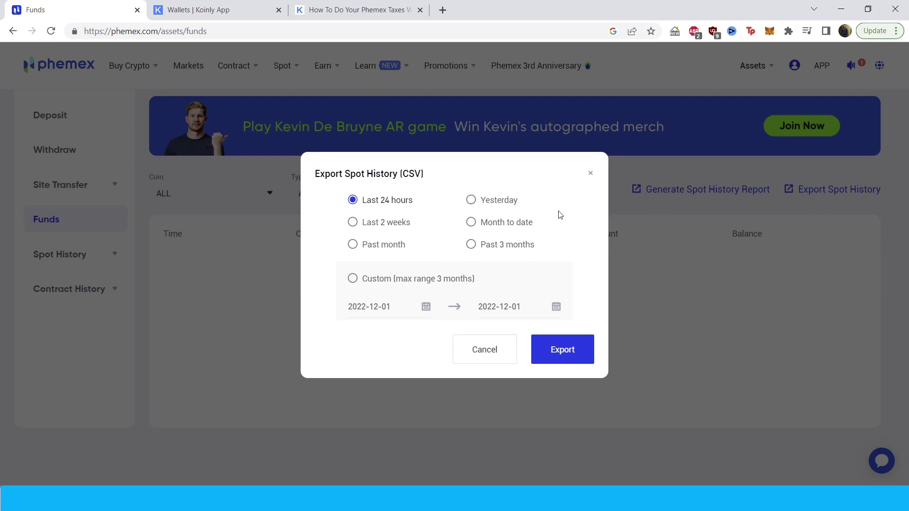
{"action": "left_click", "coordinate": [471, 342]}
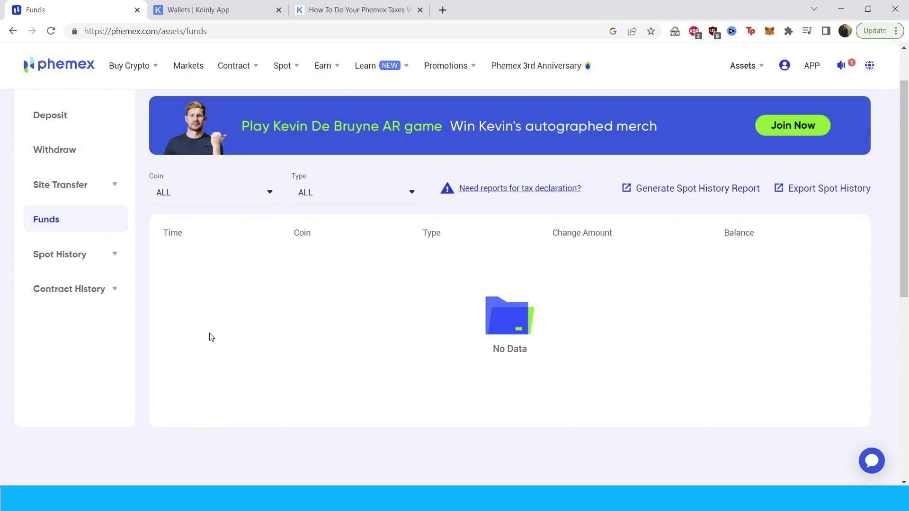
{"action": "scroll", "coordinate": [255, 326], "scroll_direction": "up", "scroll_amount": 2}
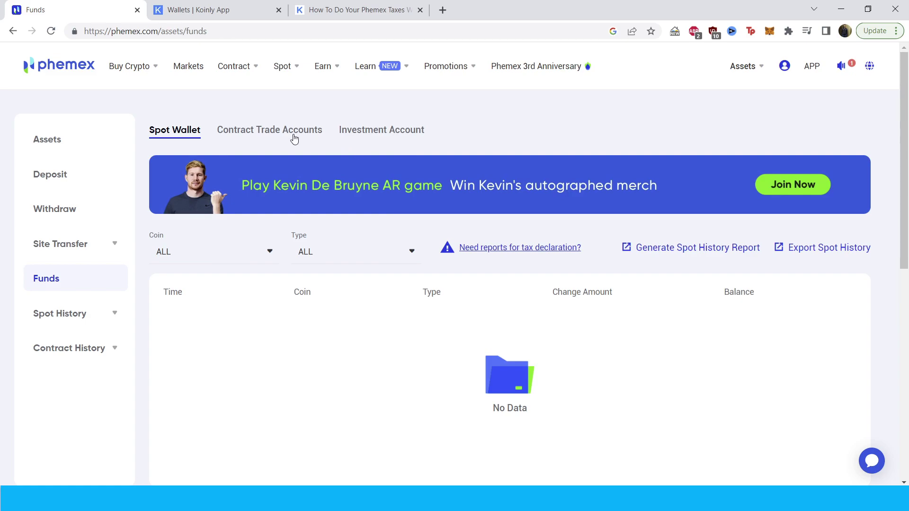
{"action": "left_click", "coordinate": [294, 138]}
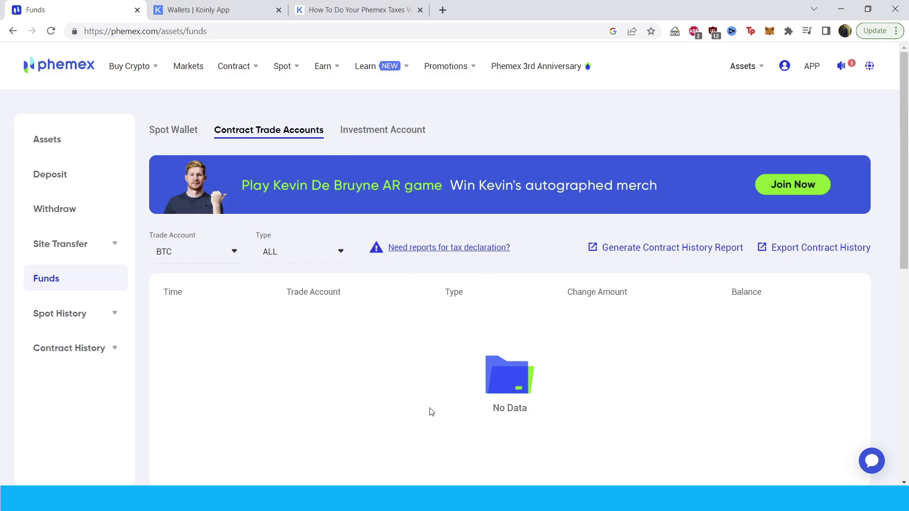
{"action": "left_click", "coordinate": [711, 249]}
{"action": "left_click", "coordinate": [367, 181]}
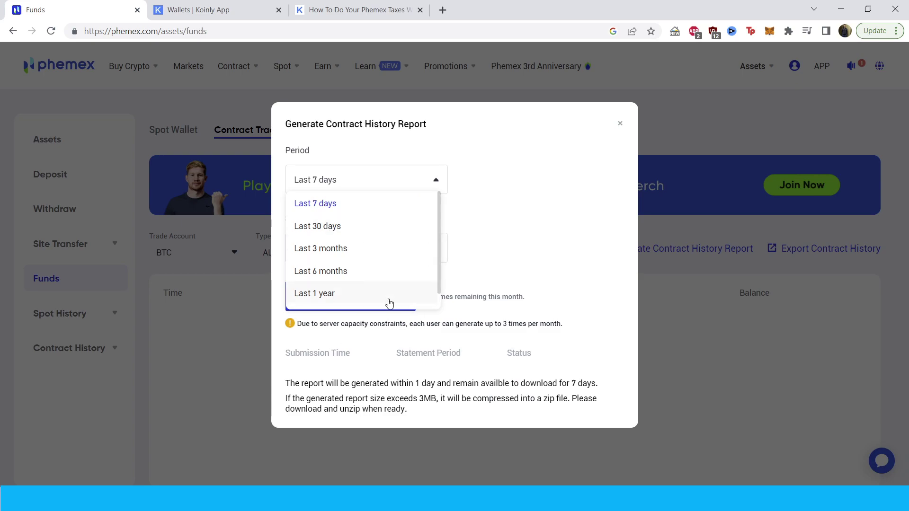
{"action": "left_click", "coordinate": [365, 301]}
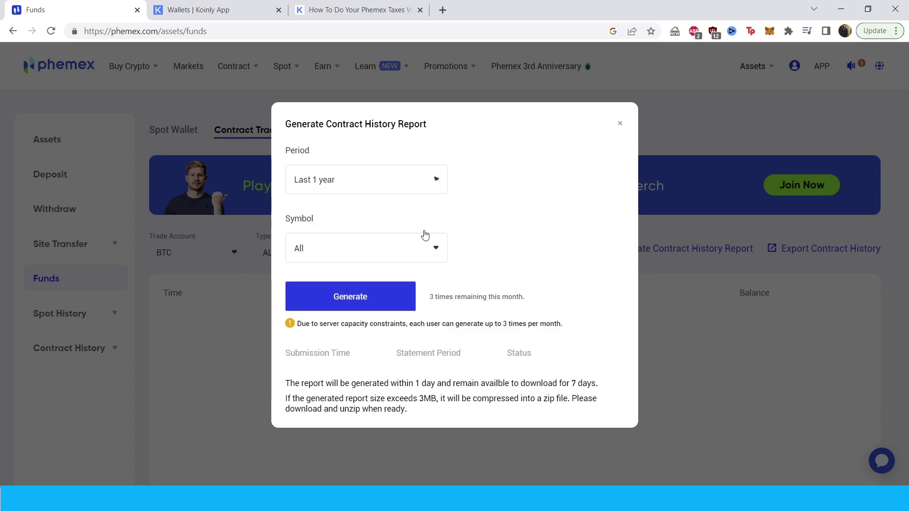
{"action": "left_click", "coordinate": [620, 124]}
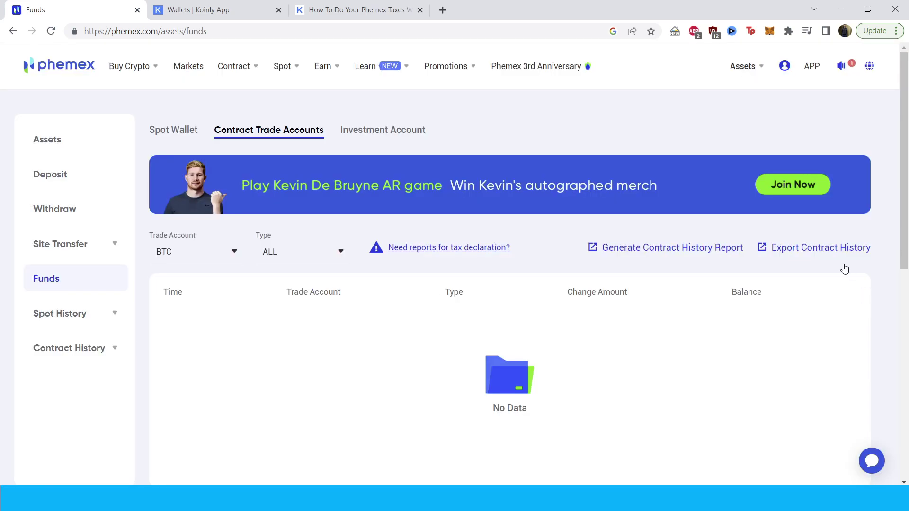
{"action": "left_click", "coordinate": [811, 255]}
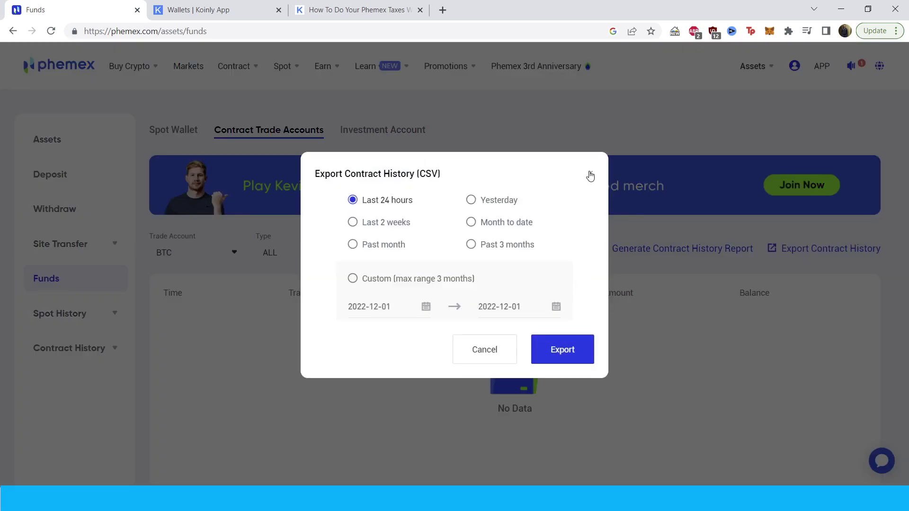
{"action": "left_click", "coordinate": [590, 174]}
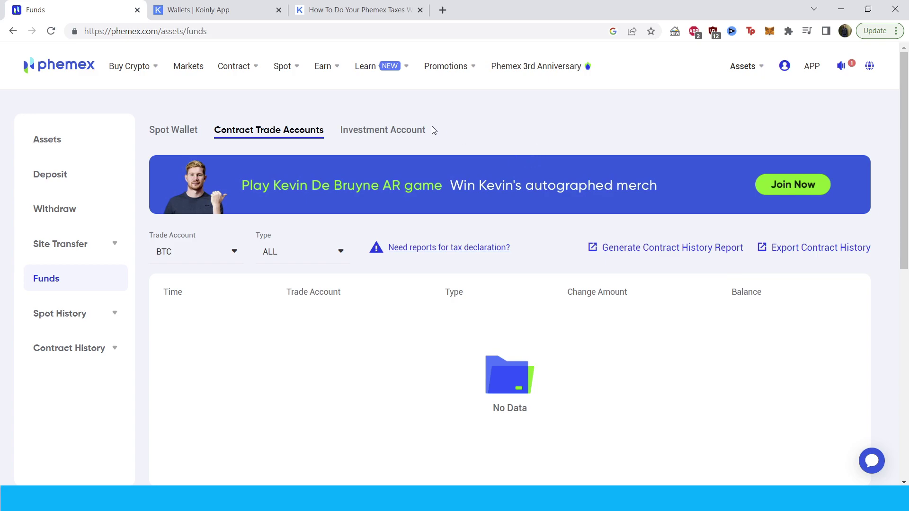
{"action": "left_click", "coordinate": [400, 133]}
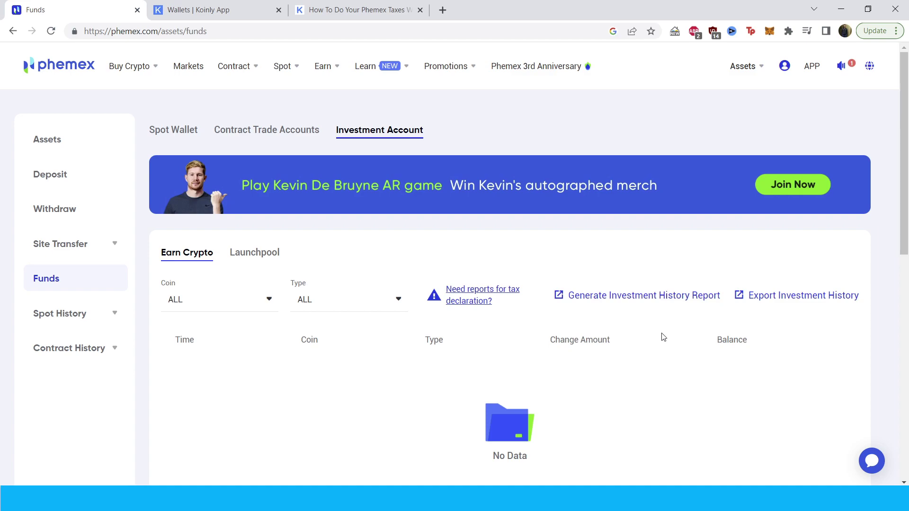
Open and close both the investment history report generator and its CSV export dialog
{"action": "left_click", "coordinate": [619, 296]}
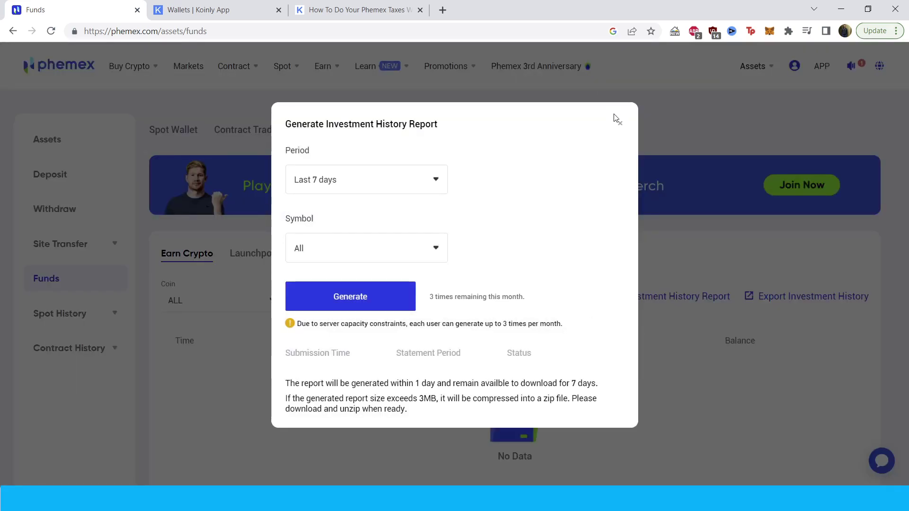
{"action": "left_click", "coordinate": [619, 121]}
{"action": "left_click", "coordinate": [810, 299]}
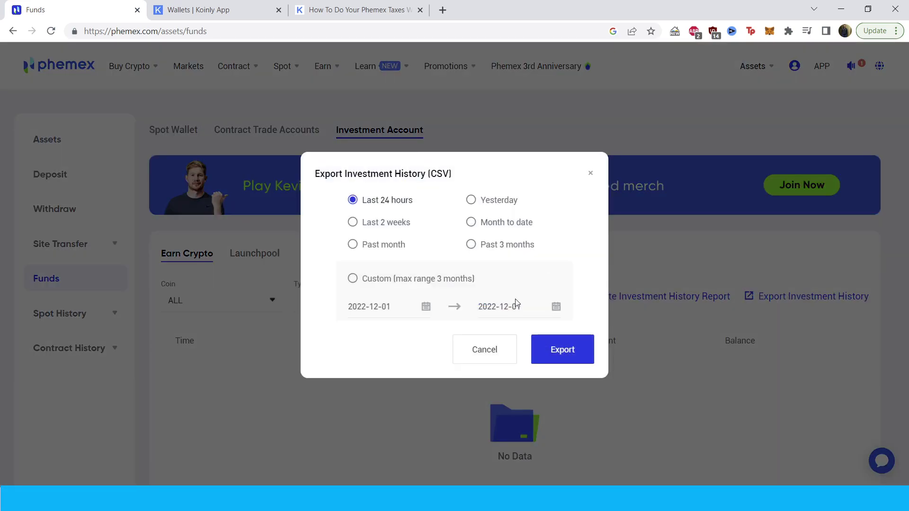
{"action": "left_click", "coordinate": [592, 174]}
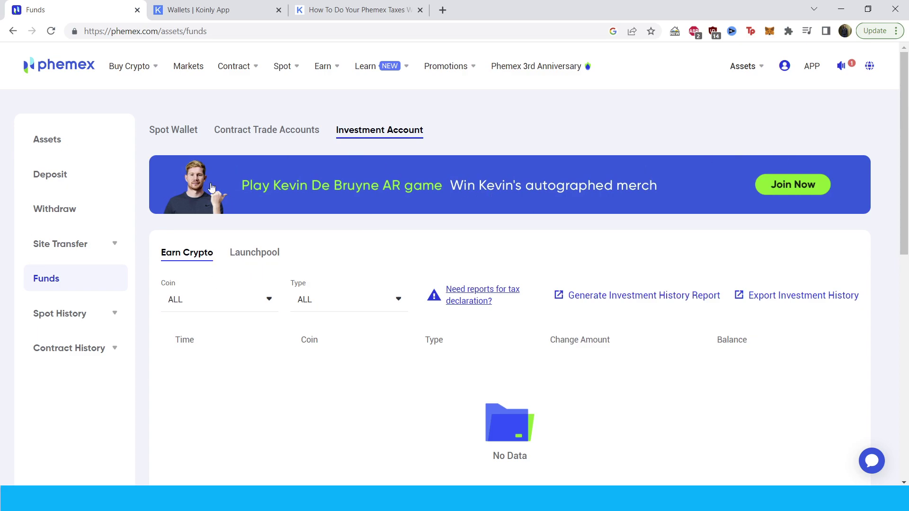
Open spot Trade History and look over its trading report and CSV export dialogs
{"action": "left_click", "coordinate": [62, 318]}
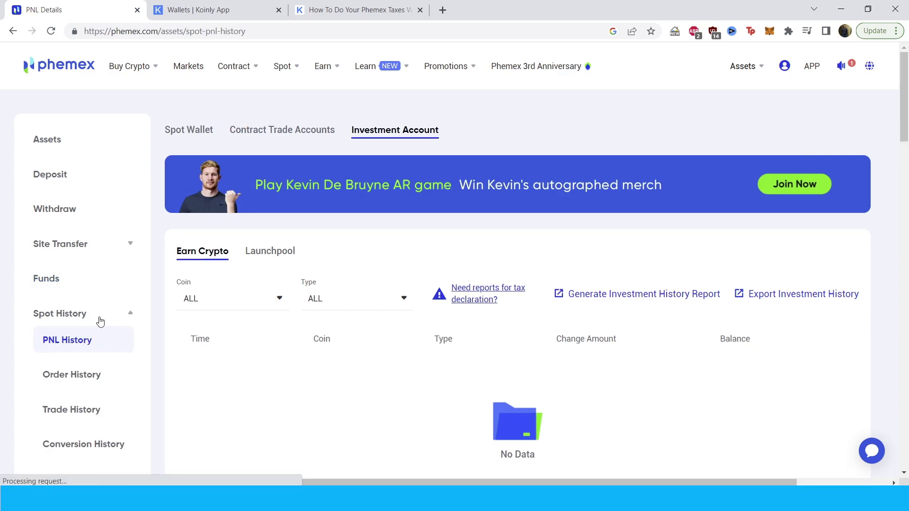
{"action": "scroll", "coordinate": [45, 418], "scroll_direction": "down", "scroll_amount": 1}
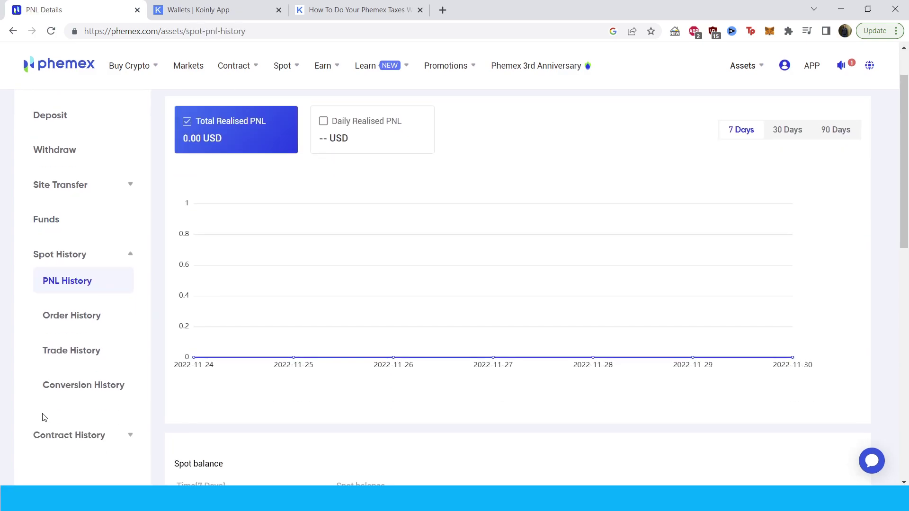
{"action": "left_click", "coordinate": [72, 353]}
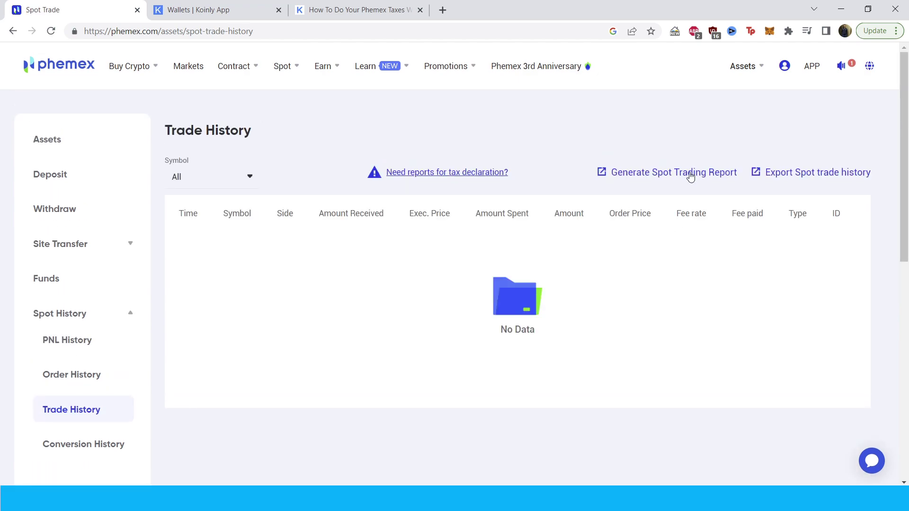
{"action": "left_click", "coordinate": [690, 177]}
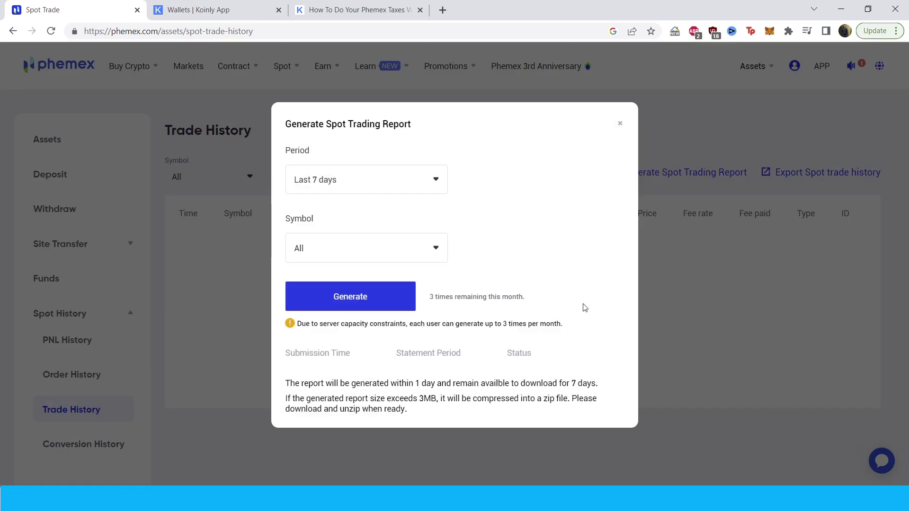
{"action": "left_click", "coordinate": [620, 125]}
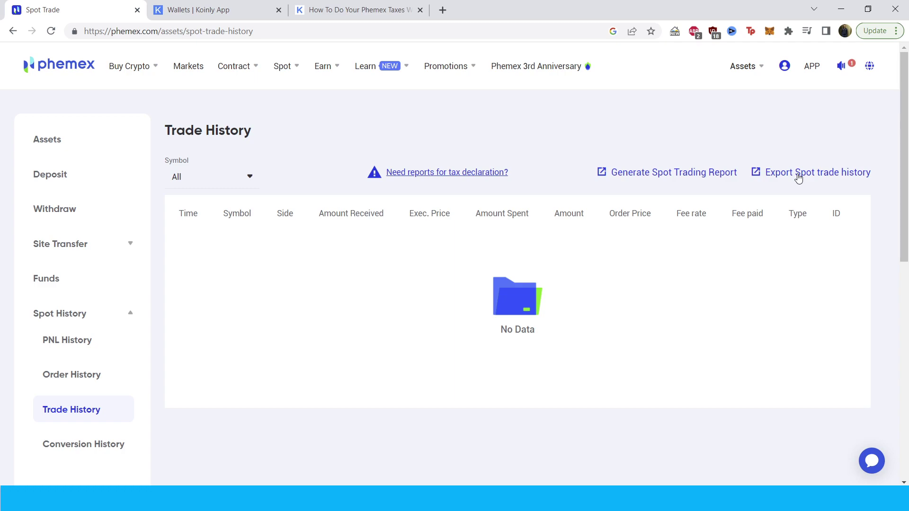
{"action": "left_click", "coordinate": [799, 179]}
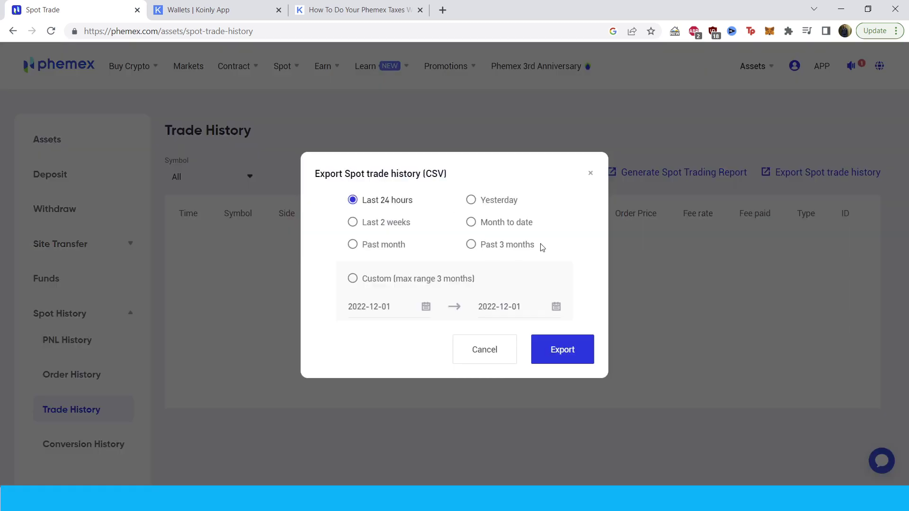
{"action": "left_click", "coordinate": [591, 176]}
Recheck the trading report periods, then start a Custom-range spot trade CSV export
{"action": "left_click", "coordinate": [630, 179]}
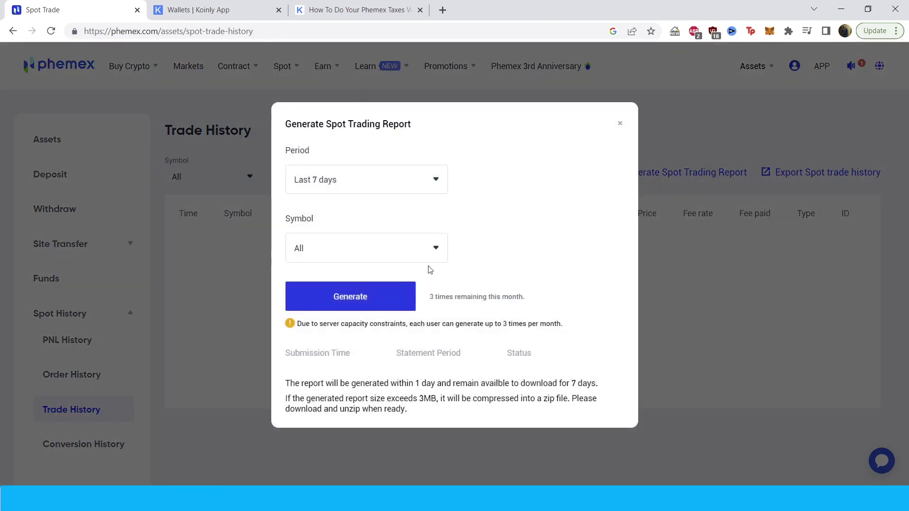
{"action": "left_click", "coordinate": [375, 185]}
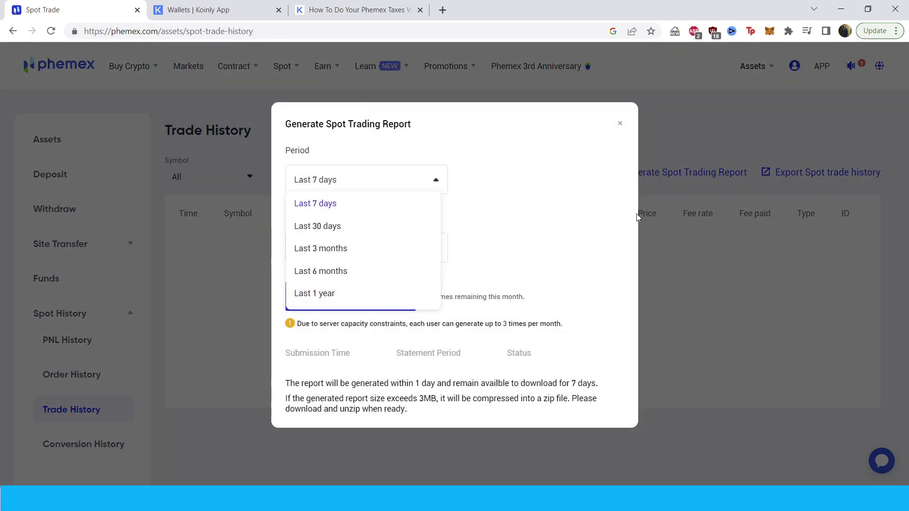
{"action": "left_click", "coordinate": [622, 125]}
{"action": "left_click", "coordinate": [622, 124]}
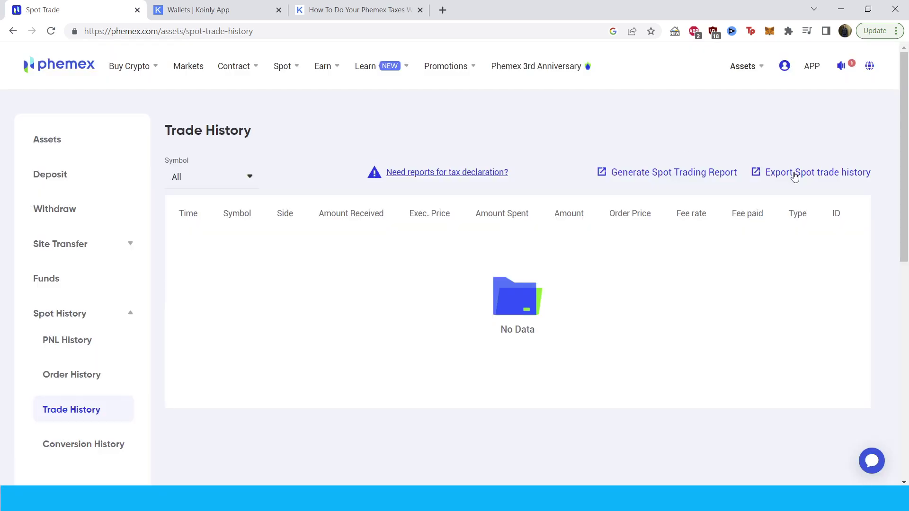
{"action": "left_click", "coordinate": [796, 174]}
{"action": "left_click", "coordinate": [393, 282]}
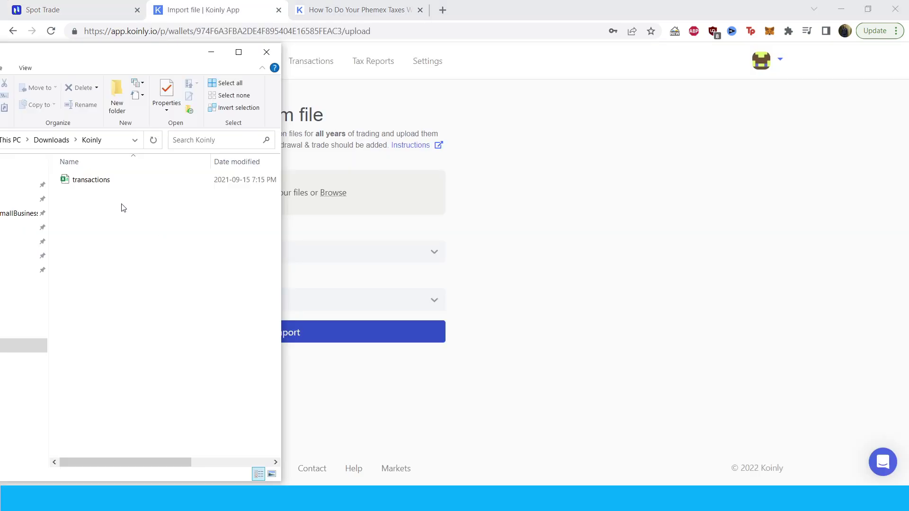
Drop transactions.csv into Koinly's import, giving a Transactions list of 187 entries
{"action": "left_click_drag", "start_coordinate": [91, 180], "coordinate": [322, 194]}
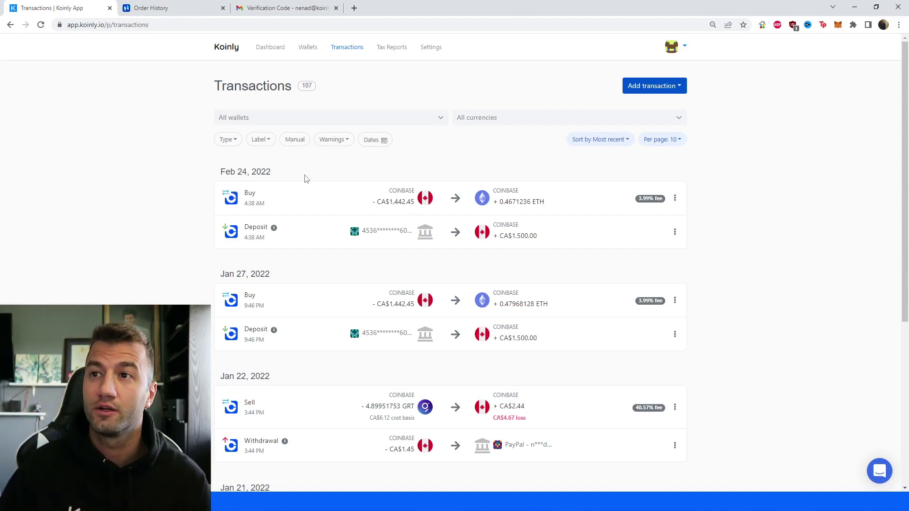
Browse both pages of imported transactions, then open the 2022 tax report showing -CA$268.24 capital gains
{"action": "scroll", "coordinate": [439, 371], "scroll_direction": "down", "scroll_amount": 5}
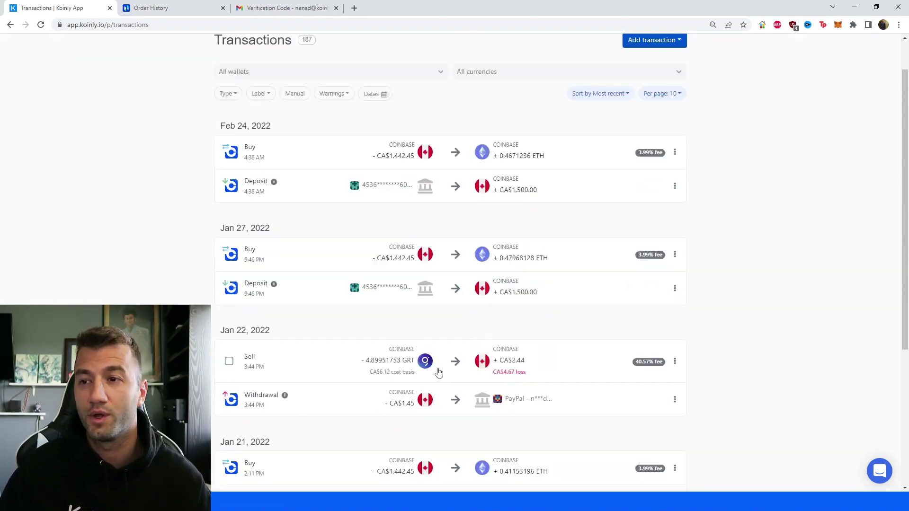
{"action": "left_click", "coordinate": [420, 440]}
{"action": "scroll", "coordinate": [487, 400], "scroll_direction": "down", "scroll_amount": 10}
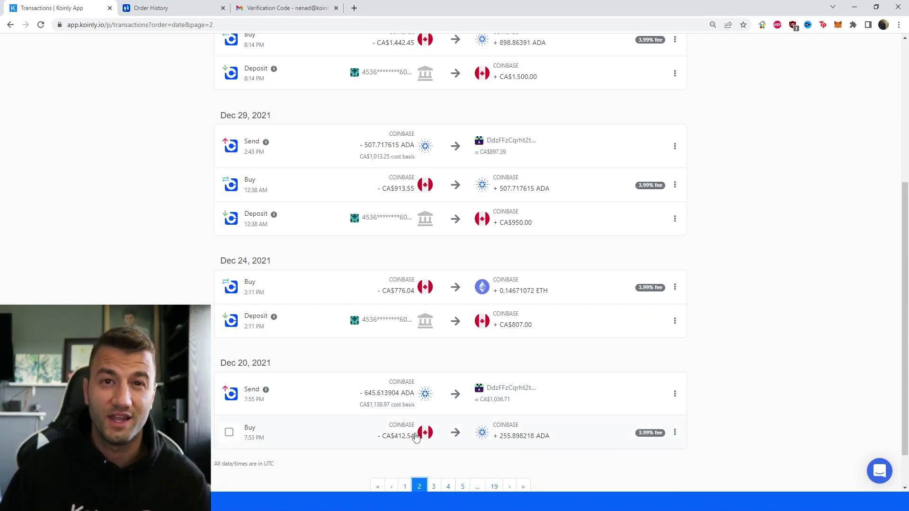
{"action": "scroll", "coordinate": [664, 331], "scroll_direction": "up", "scroll_amount": 5}
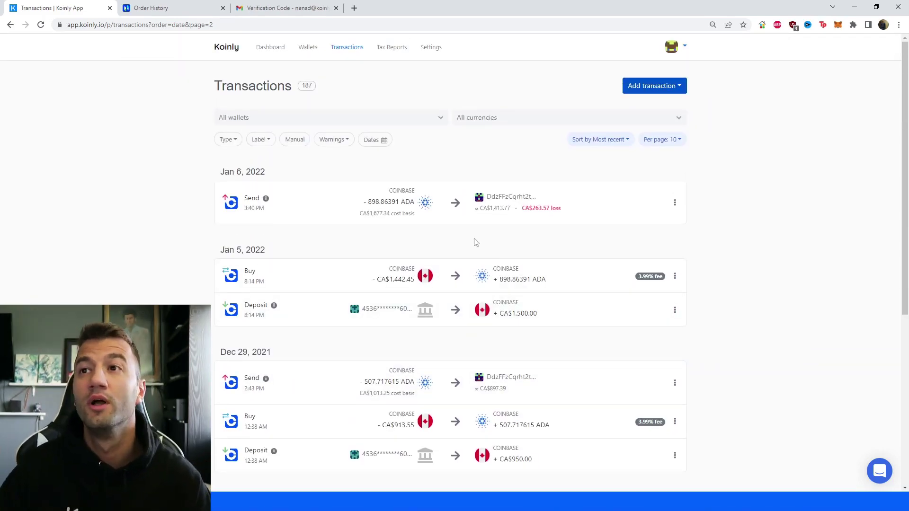
{"action": "left_click", "coordinate": [392, 49]}
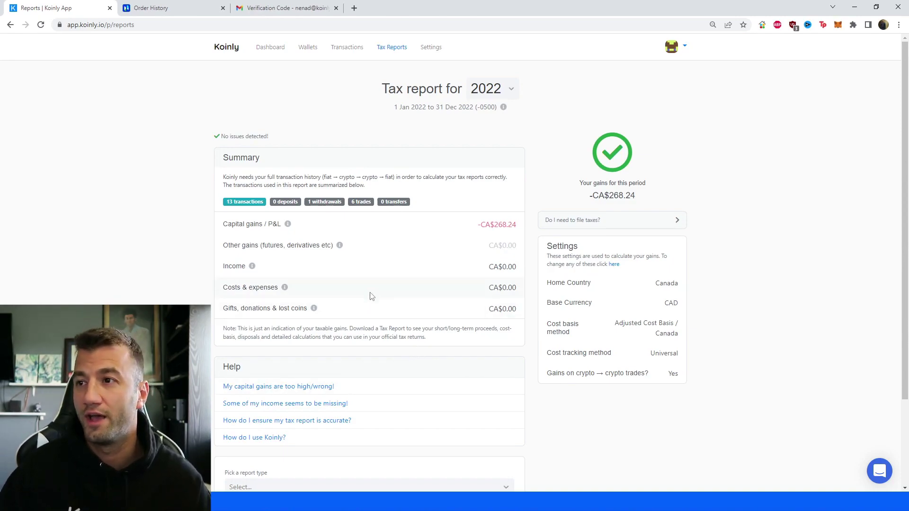
Scroll the 2022 tax report summary down to the Download Report section
{"action": "scroll", "coordinate": [493, 292], "scroll_direction": "down", "scroll_amount": 3}
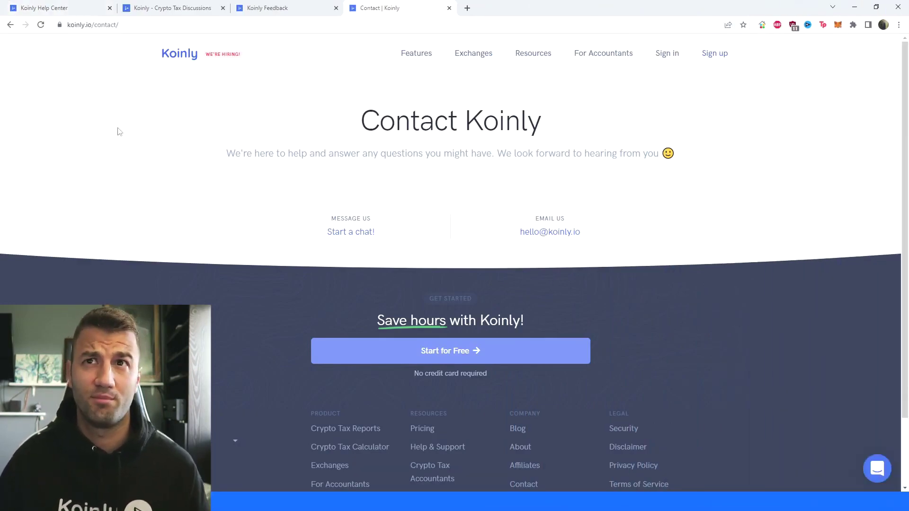
{"action": "left_click", "coordinate": [57, 4]}
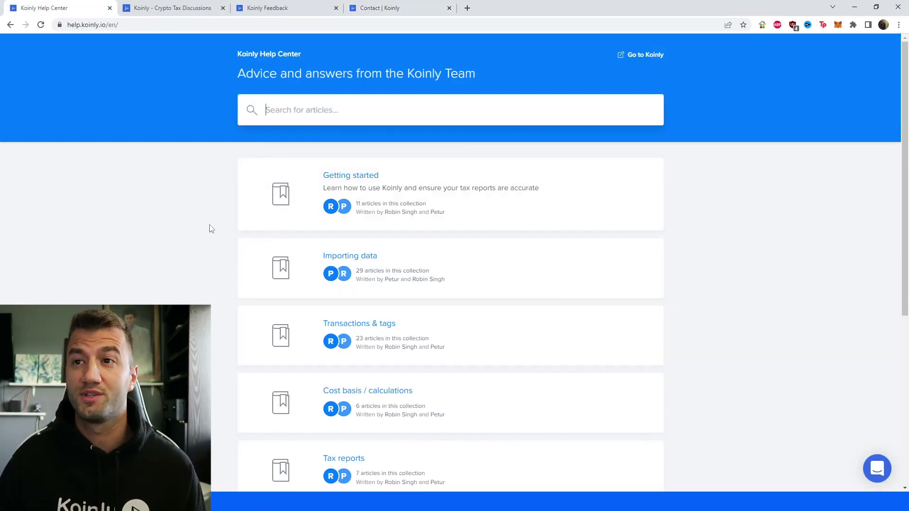
{"action": "left_click", "coordinate": [146, 6]}
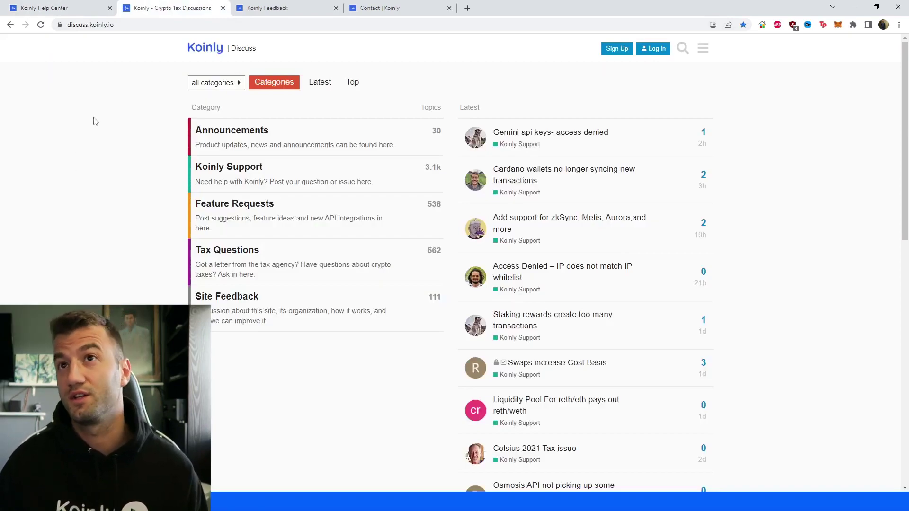
{"action": "left_click", "coordinate": [276, 5]}
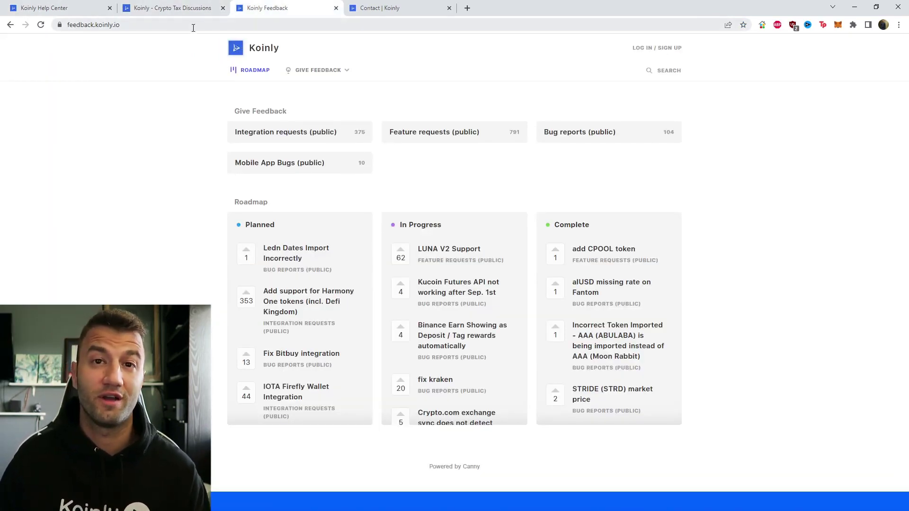
{"action": "left_click", "coordinate": [386, 5]}
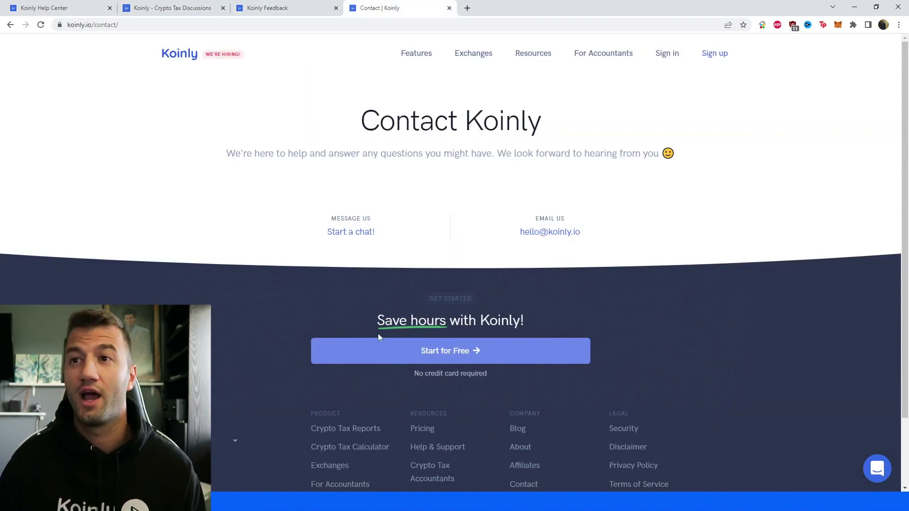